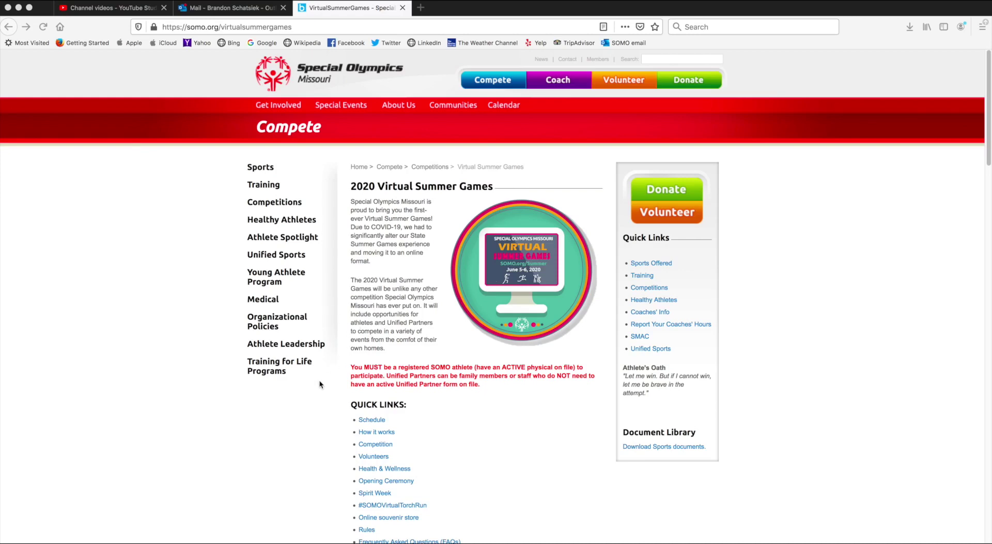
Scroll through the 2020 Virtual Summer Games page, then open a blank new tab.
scroll(320, 384, "down", 1)
scroll(320, 384, "down", 2)
scroll(320, 385, "down", 7)
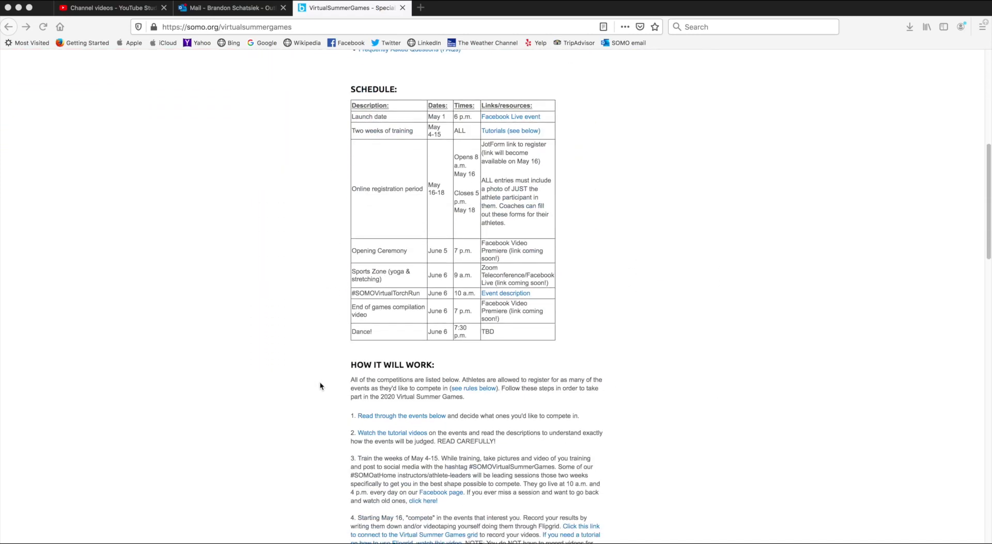
scroll(320, 386, "down", 5)
scroll(320, 386, "down", 2)
scroll(320, 388, "down", 3)
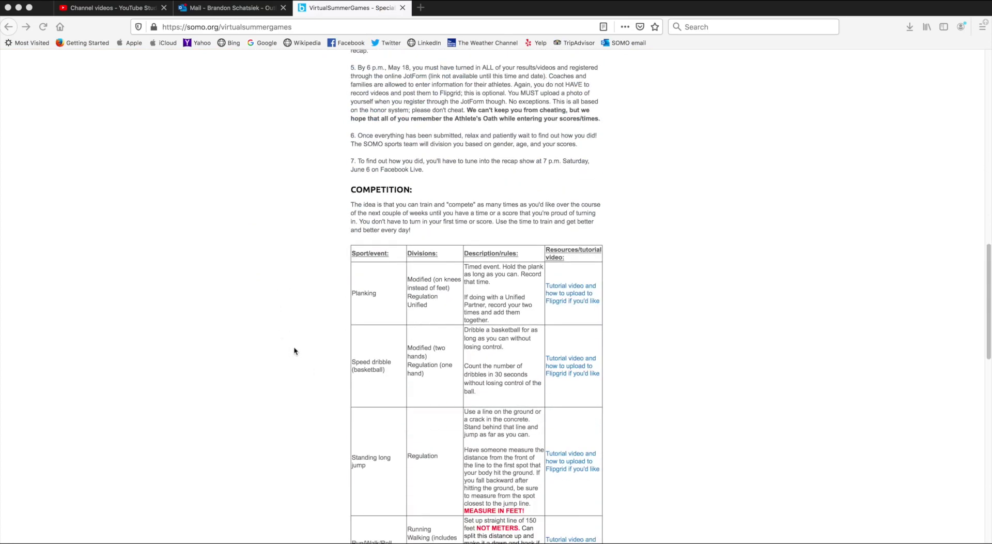
scroll(669, 341, "up", 5)
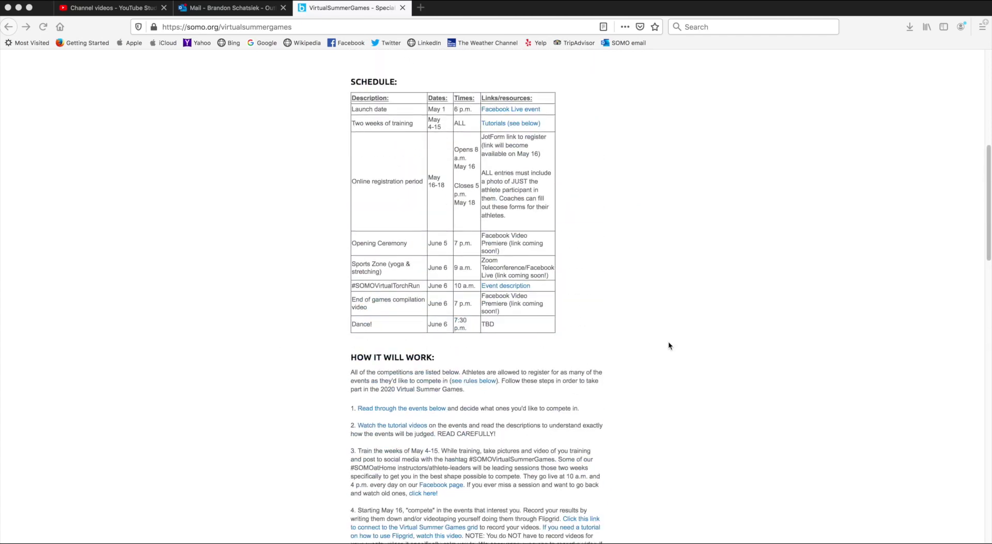
scroll(668, 340, "up", 8)
scroll(667, 343, "up", 2)
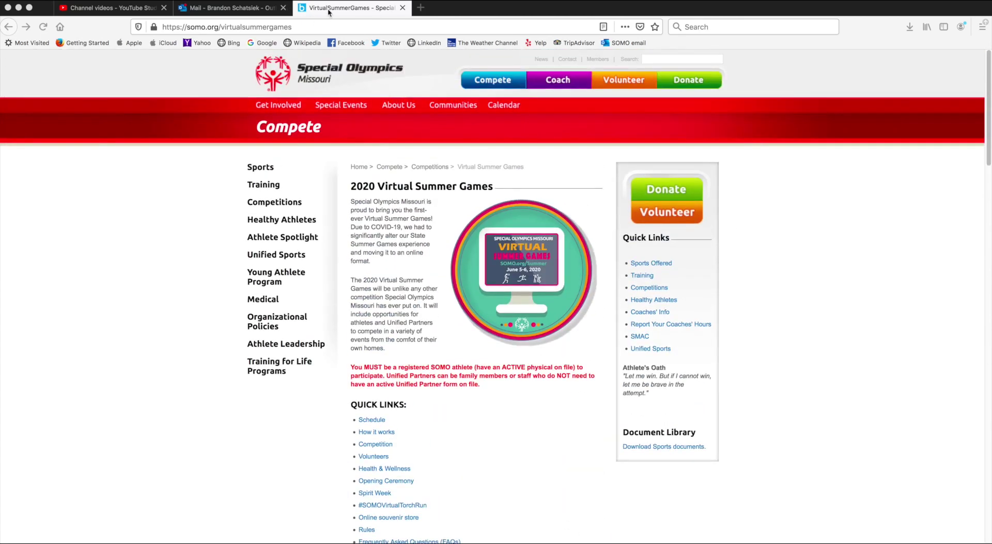
left_click(421, 10)
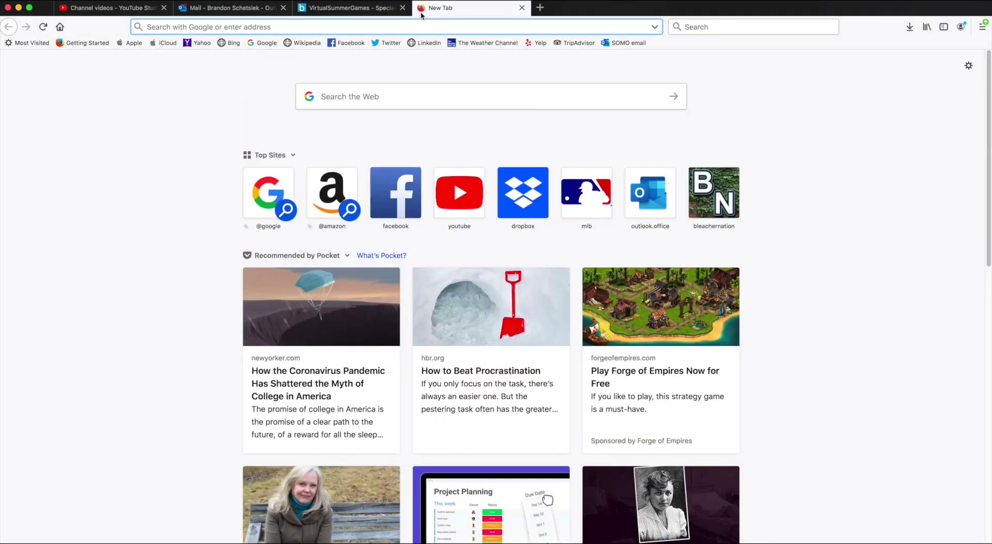
Load somo.org/athome and scroll down to its Flipgrid section.
type("somo.org/athome")
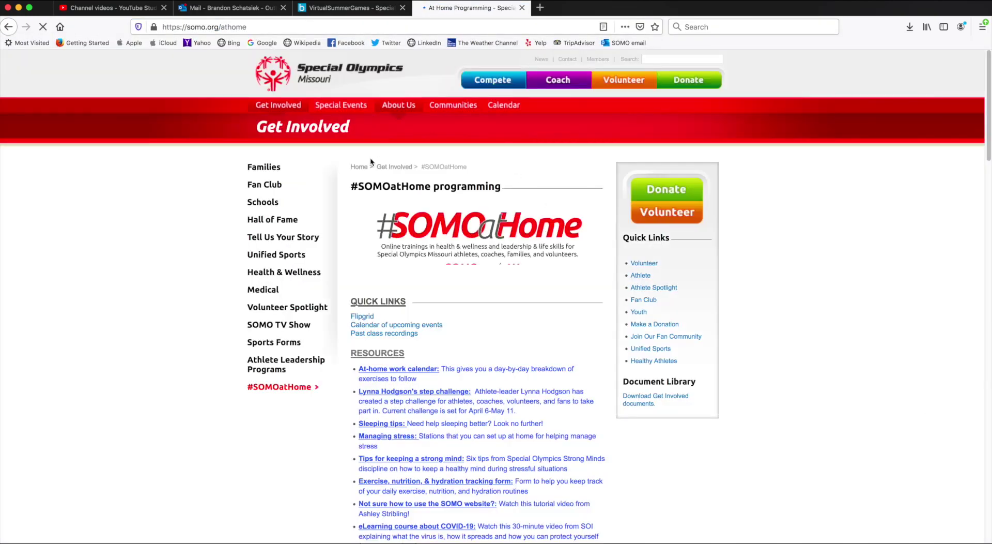
scroll(324, 195, "down", 5)
scroll(316, 181, "down", 6)
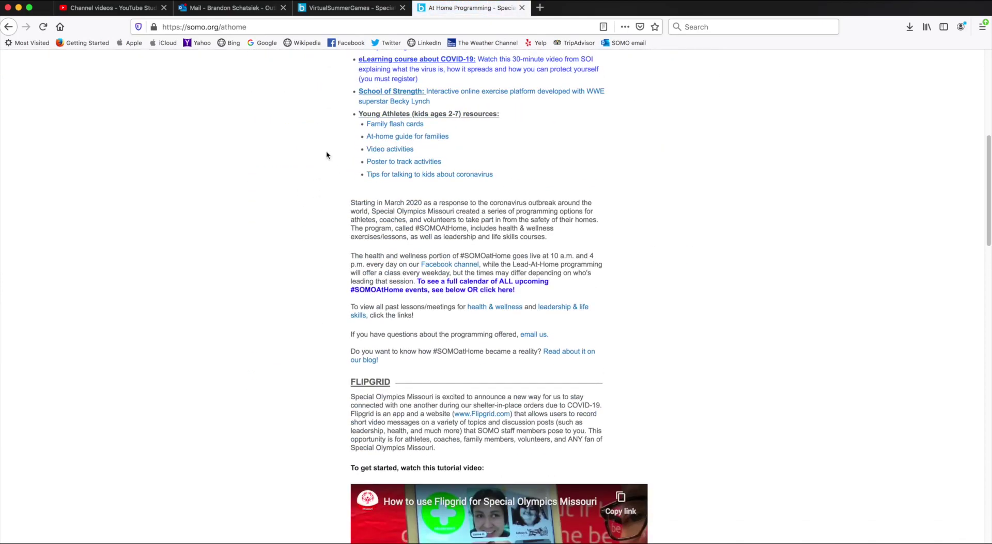
scroll(299, 207, "down", 3)
scroll(268, 264, "down", 1)
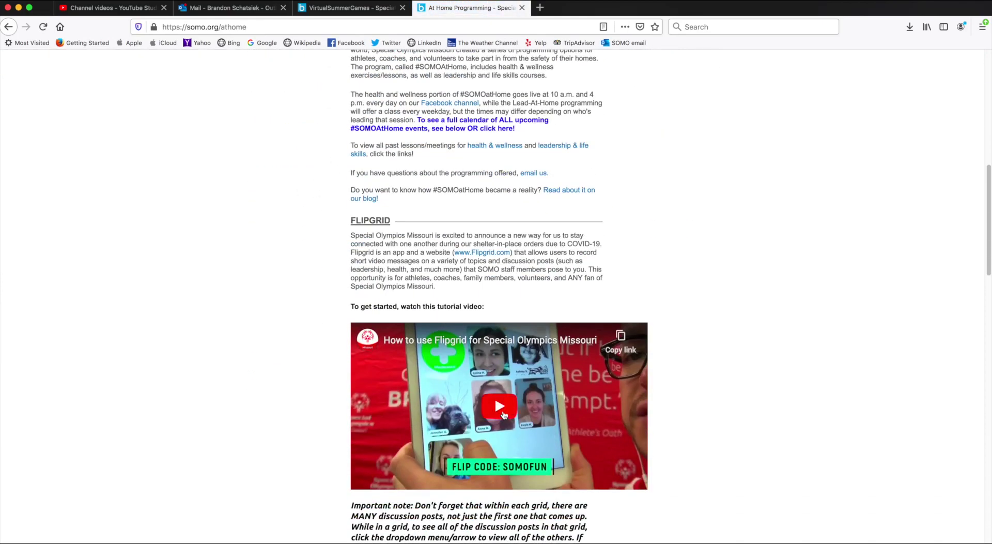
scroll(220, 340, "down", 3)
scroll(220, 340, "down", 3)
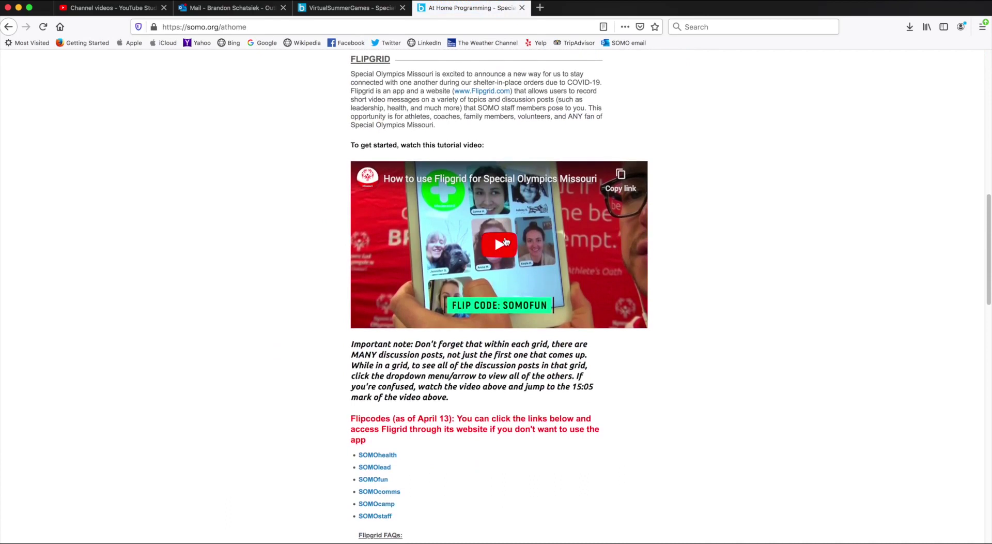
Play the Flipgrid tutorial video, pause it at 14:41, and dismiss More videos.
left_click(505, 241)
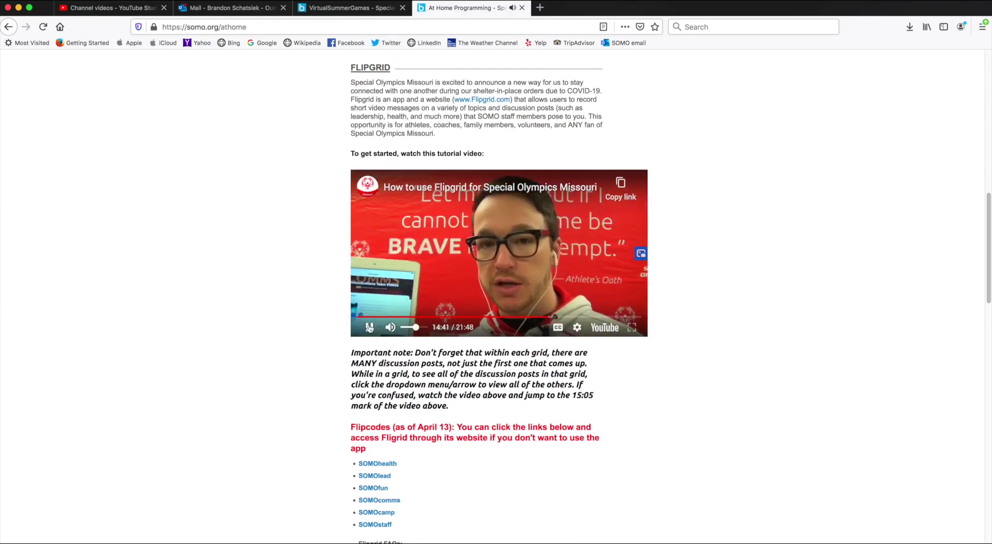
left_click(369, 327)
scroll(287, 230, "up", 10)
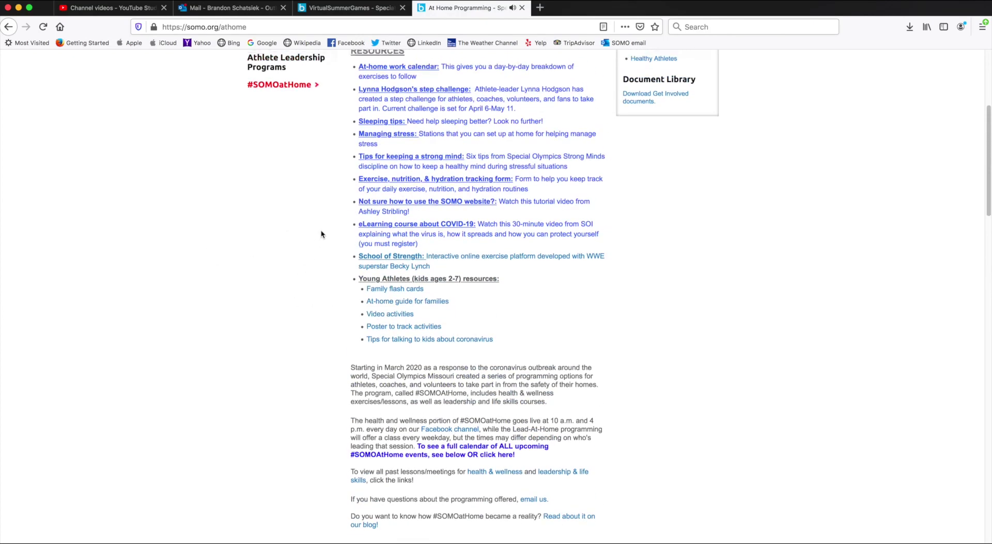
scroll(362, 259, "up", 7)
scroll(399, 280, "down", 5)
scroll(401, 331, "down", 2)
scroll(404, 353, "down", 4)
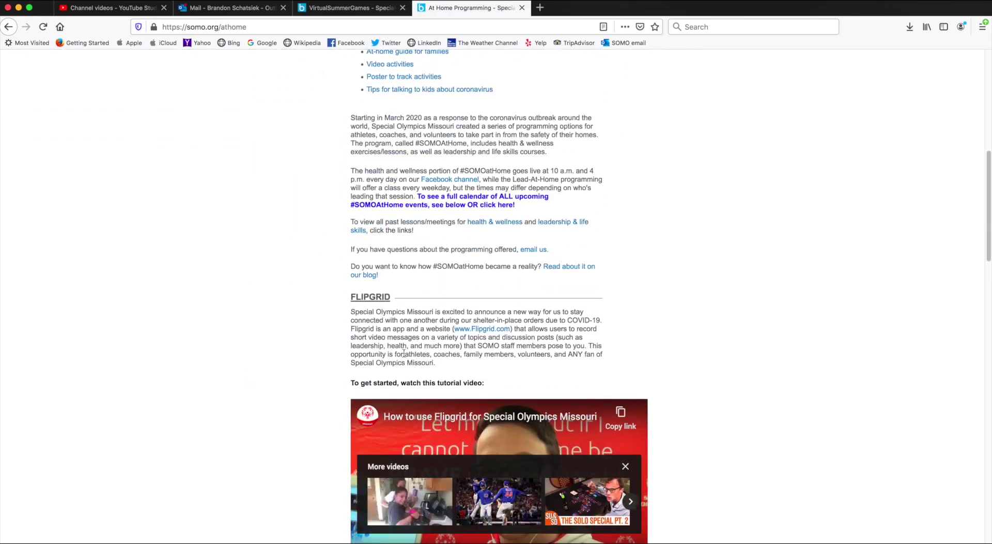
scroll(404, 353, "down", 4)
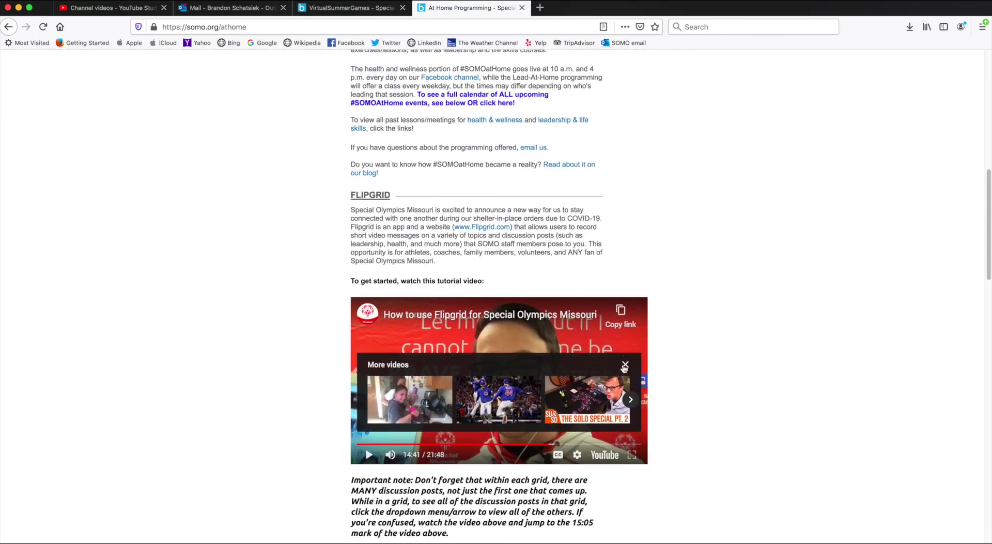
left_click(625, 365)
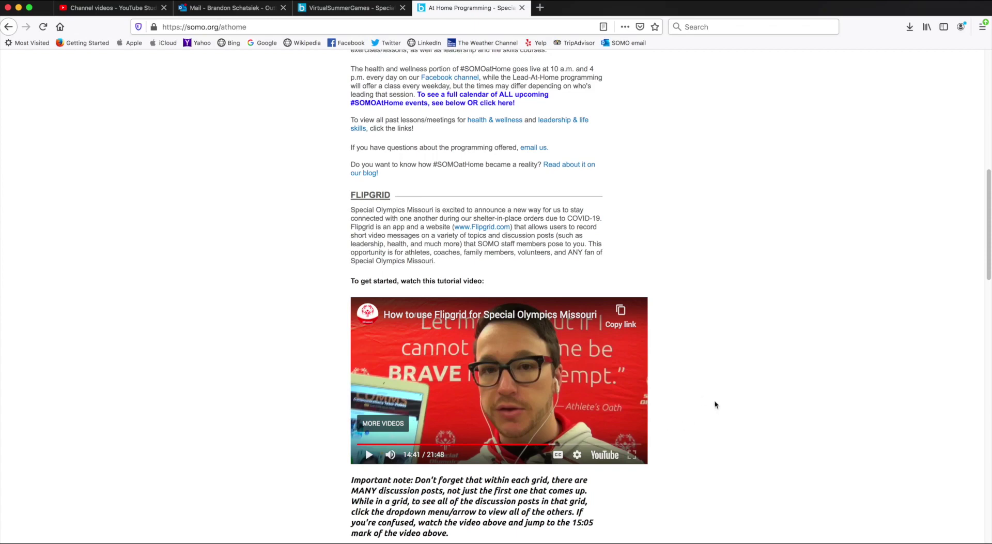
Scroll down to the Flipcodes list and select the page address.
scroll(717, 391, "down", 3)
scroll(716, 391, "down", 2)
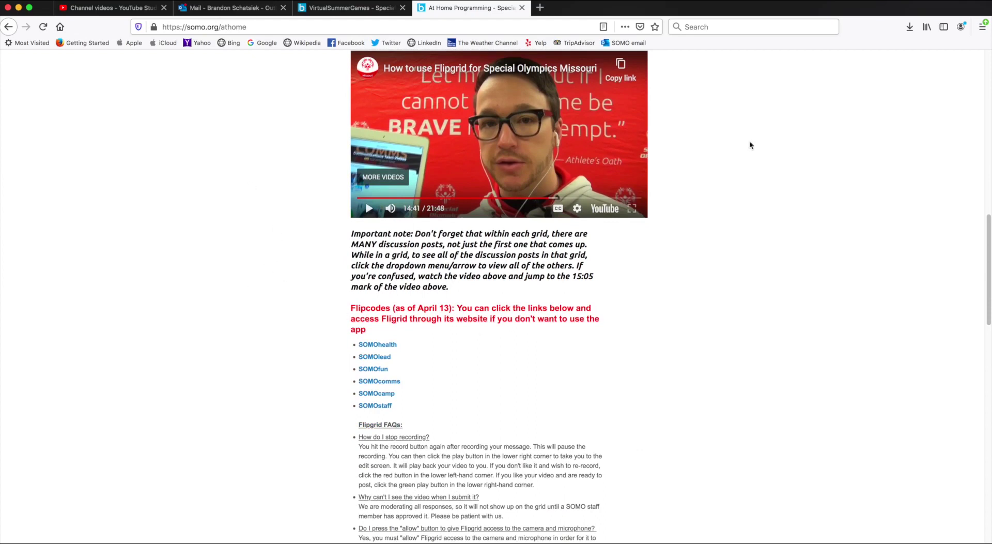
mouse_move(499, 380)
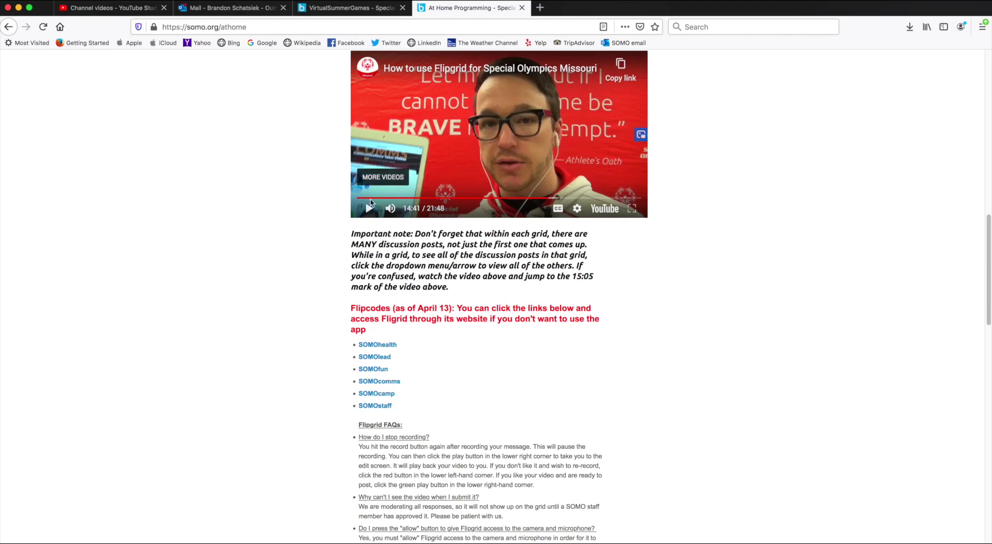
left_click(307, 124)
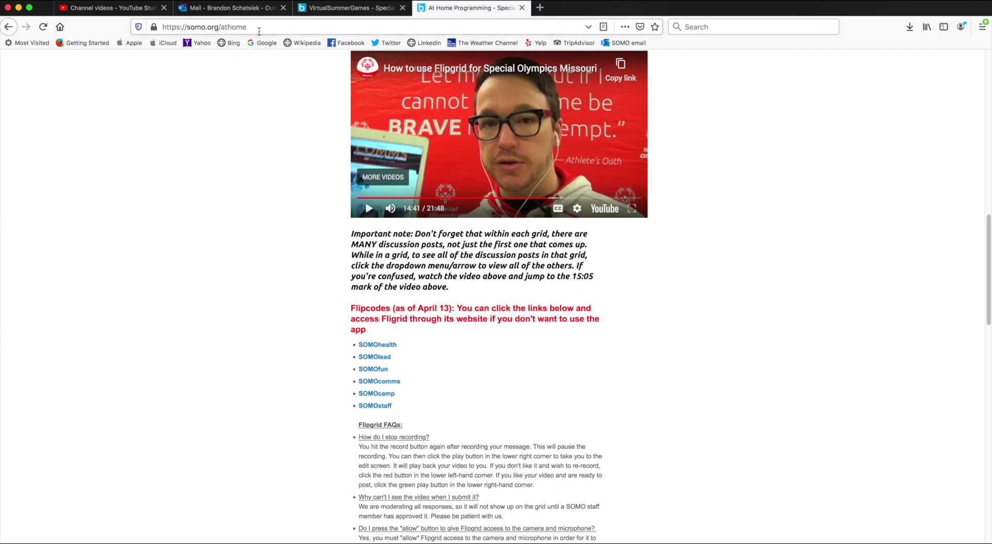
left_click(259, 31)
Load flipgrid.com in a new tab, then return to the At Home Programming page.
left_click(348, 354)
left_click(540, 8)
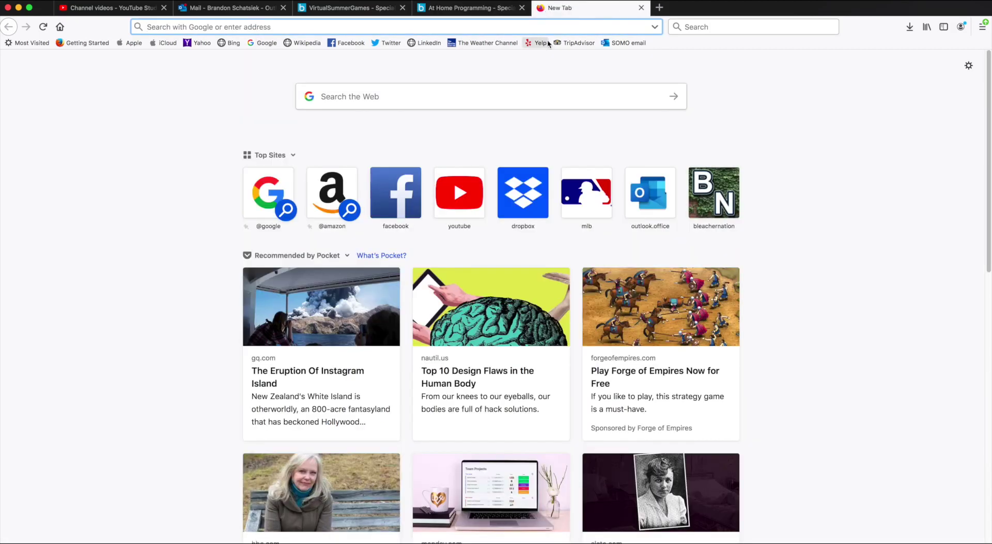
type("f")
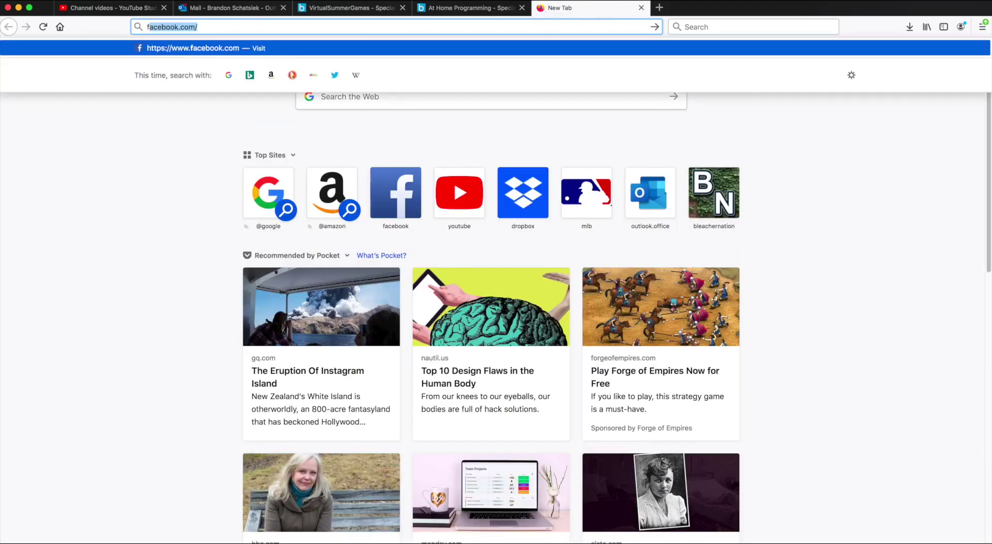
type("lipgri")
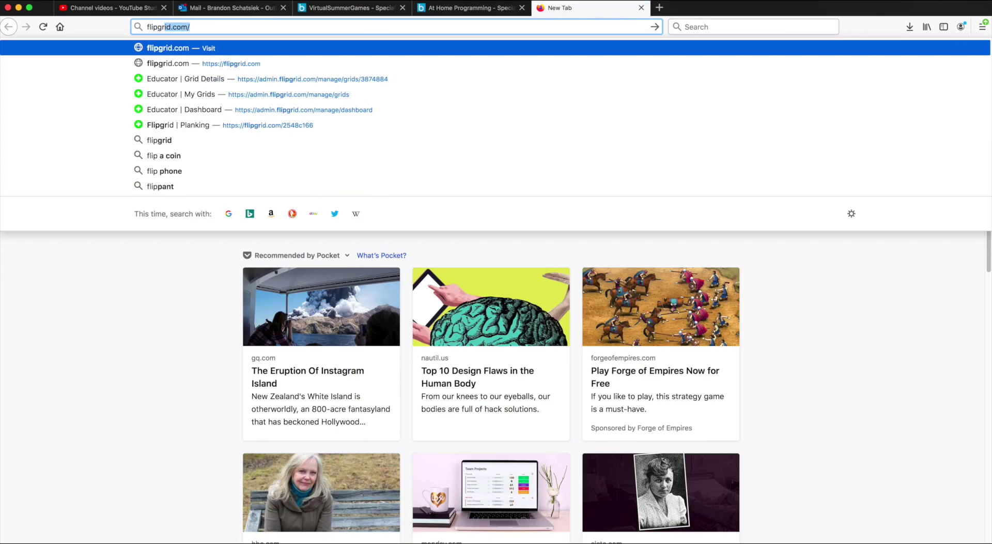
type("d.com")
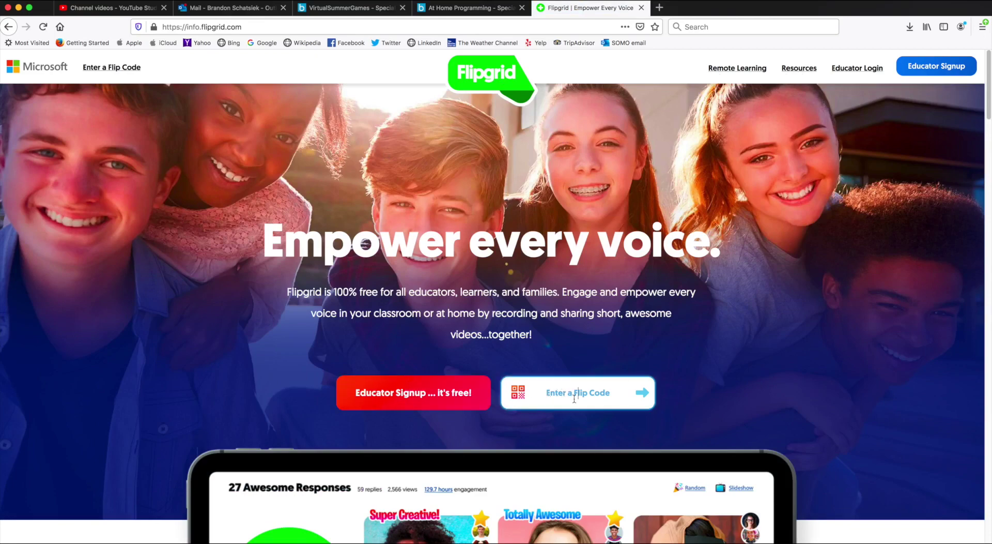
left_click(445, 8)
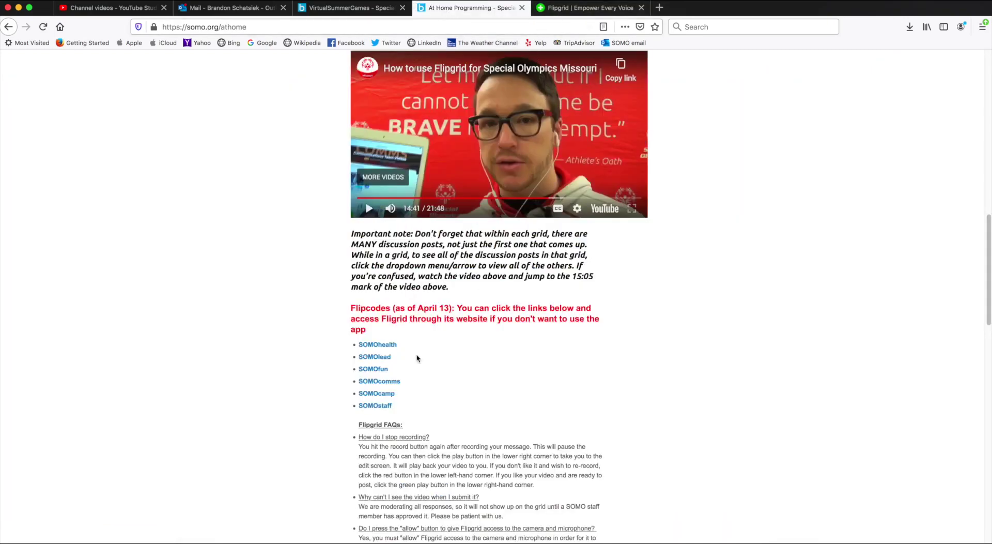
Open the SOMOhealth link in a new tab and scroll through that grid.
left_click(387, 346)
right_click(386, 346)
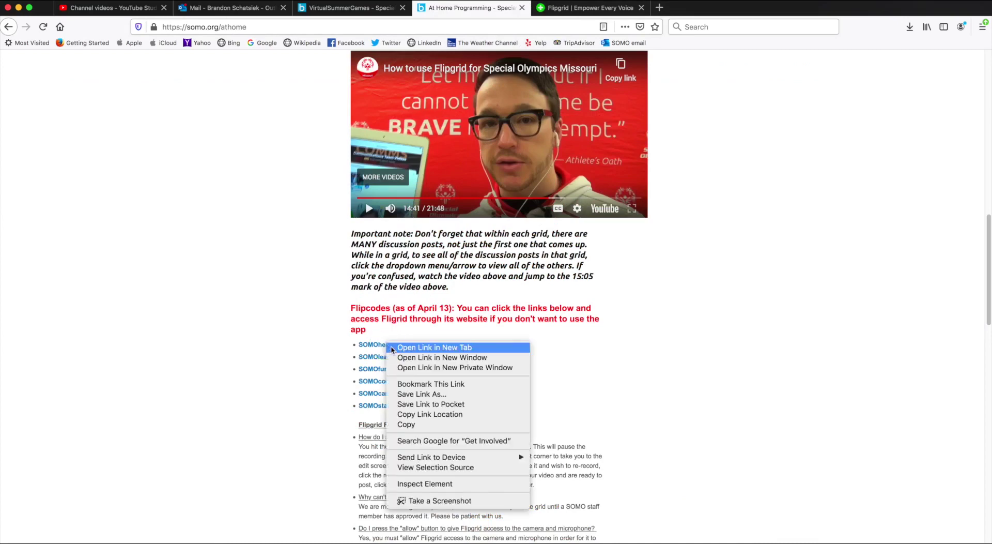
left_click(400, 347)
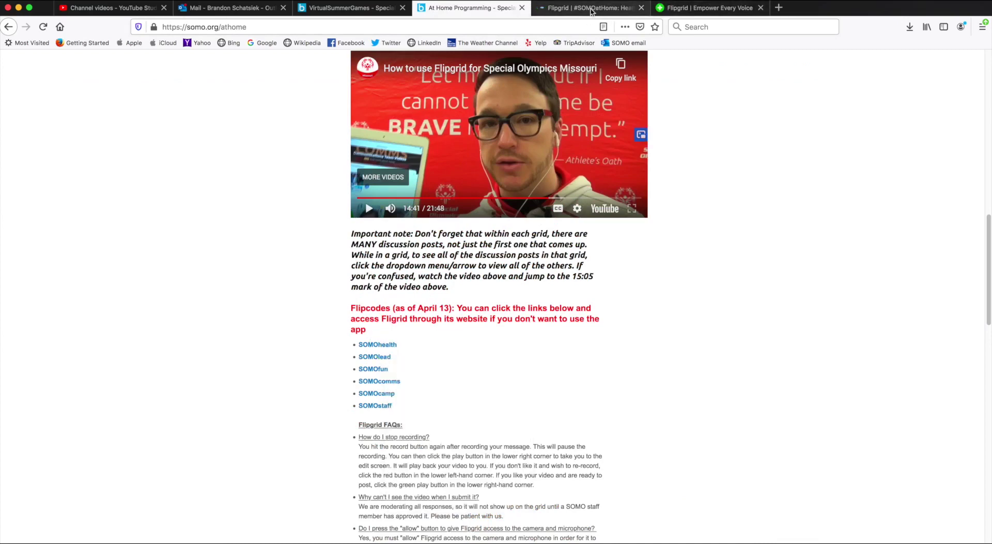
left_click(590, 7)
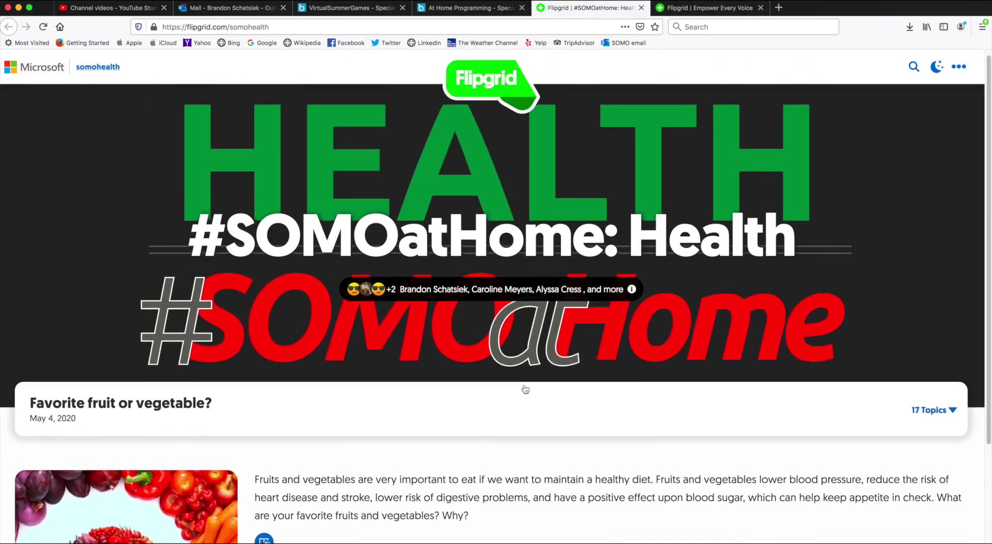
scroll(527, 389, "down", 2)
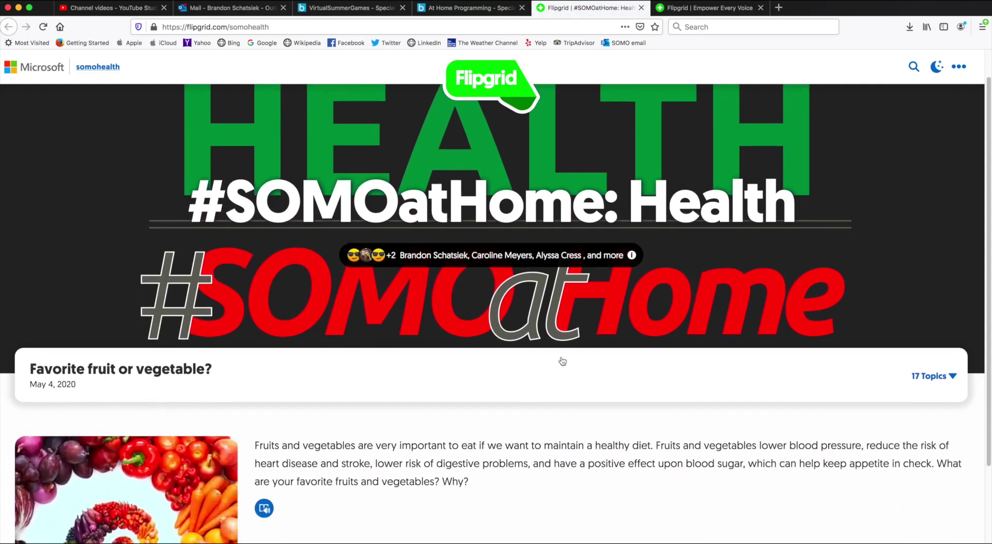
scroll(562, 355, "down", 2)
scroll(563, 357, "down", 2)
scroll(562, 356, "down", 1)
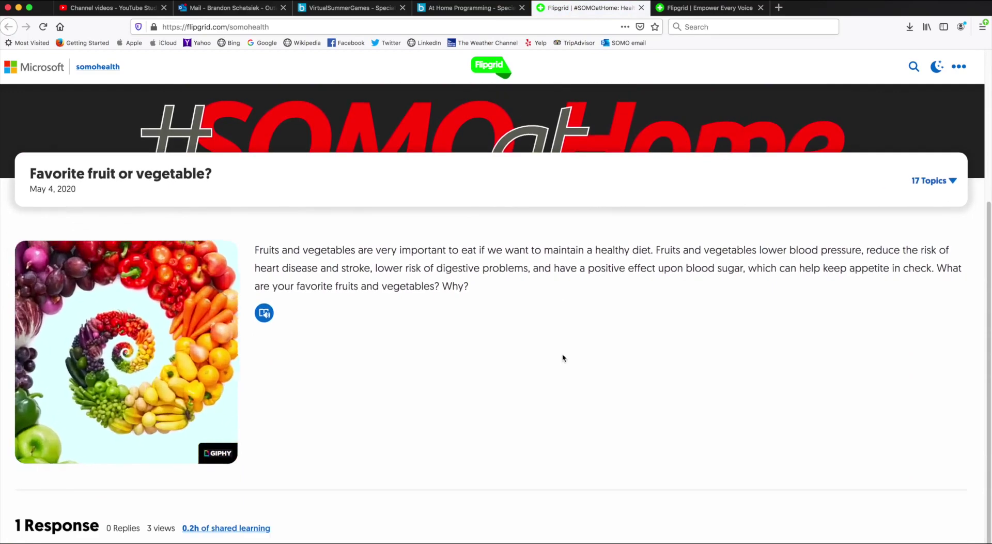
Enter the somohealth Flip Code on the Flipgrid home page to open its grid.
left_click(677, 8)
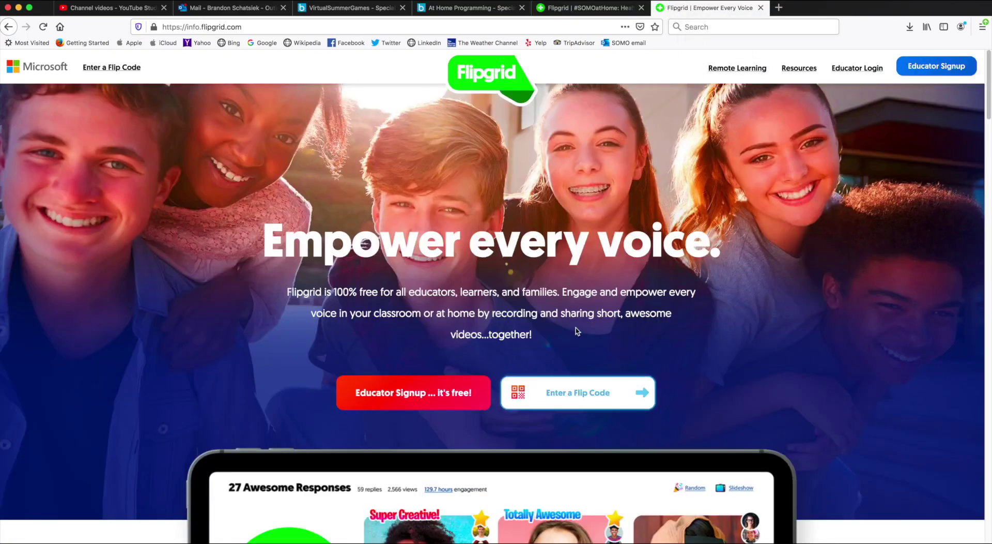
type("somohealth")
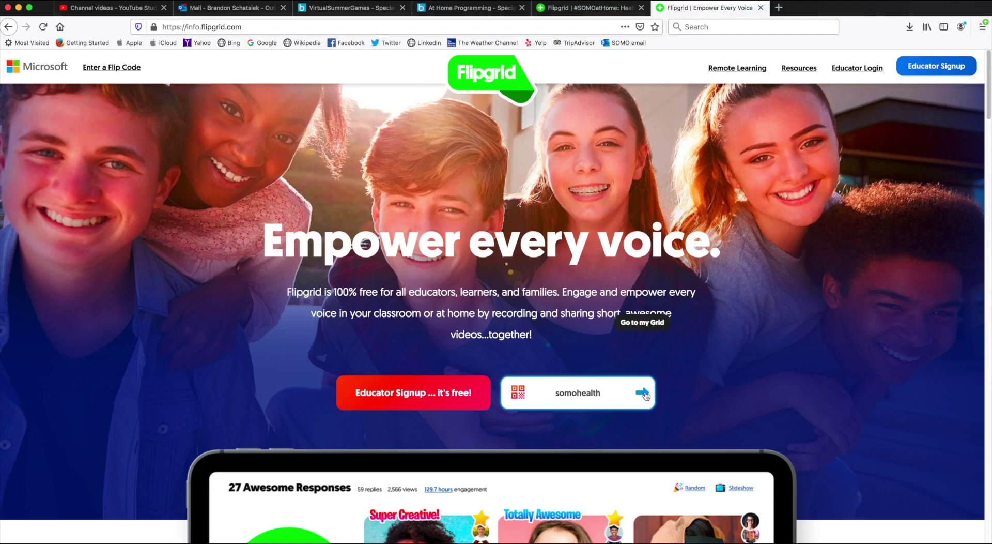
left_click(644, 394)
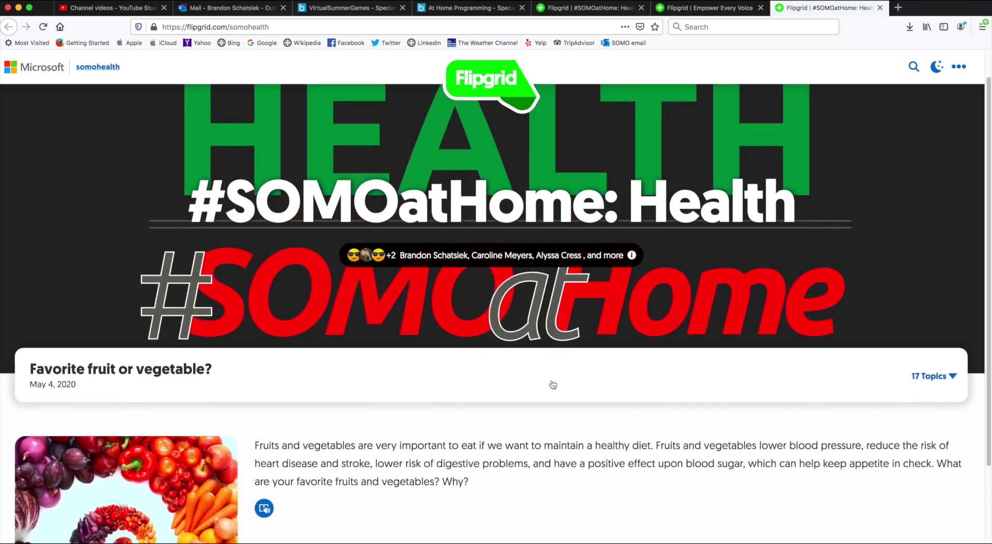
scroll(555, 356, "up", 2)
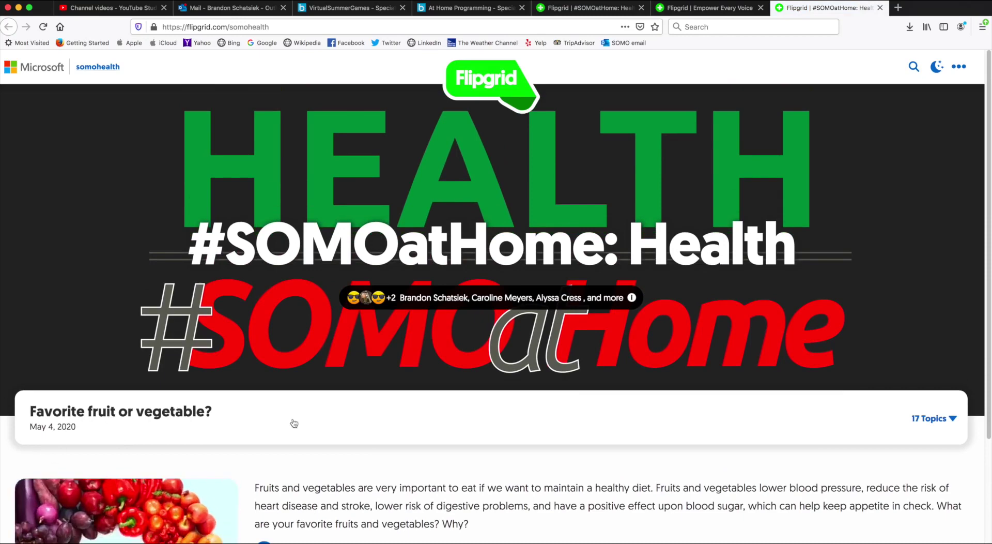
scroll(300, 422, "down", 4)
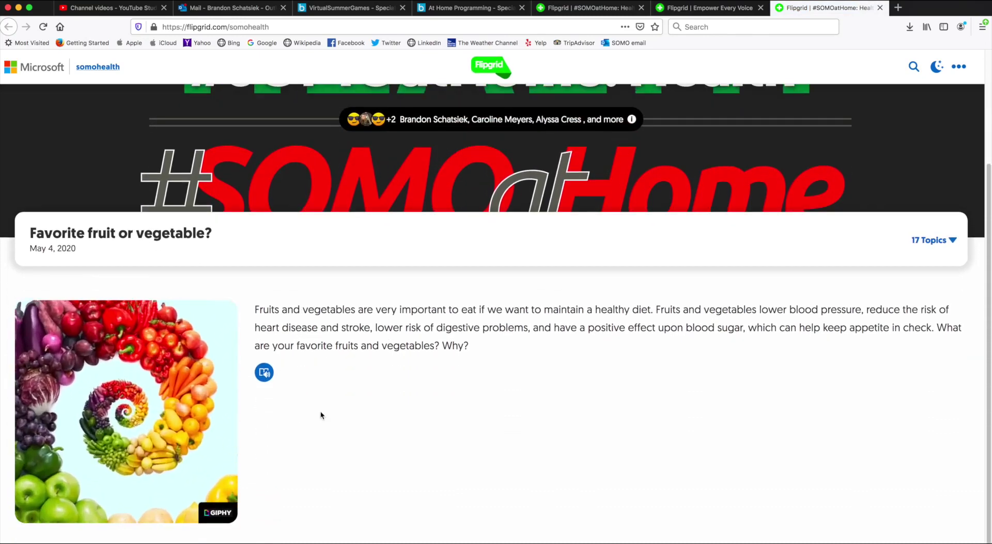
left_click_drag(488, 342, 265, 308)
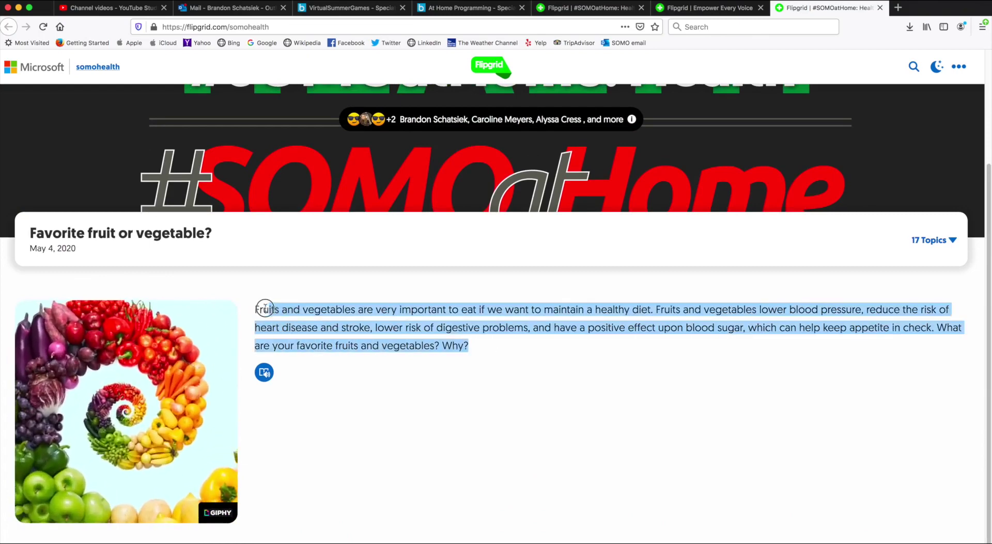
left_click(412, 308)
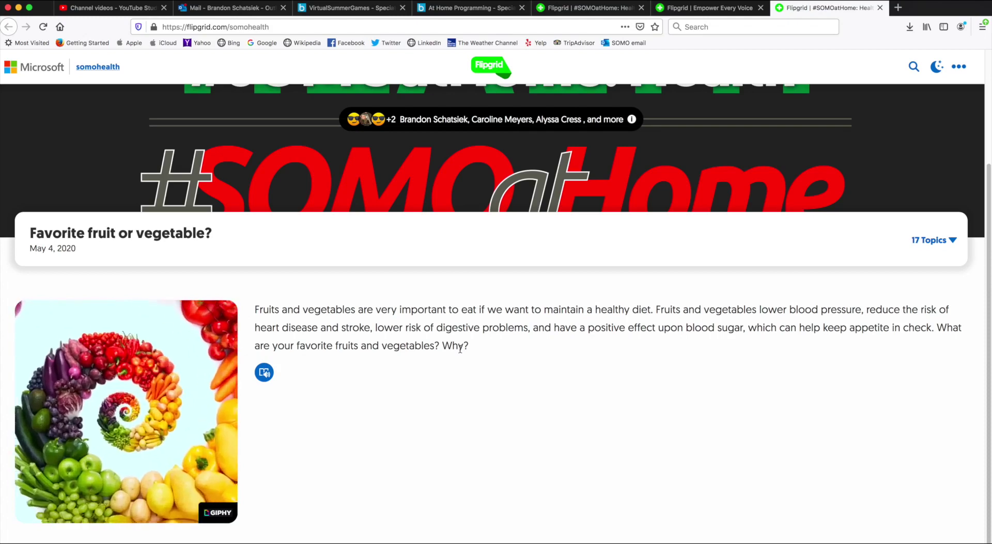
scroll(461, 352, "down", 4)
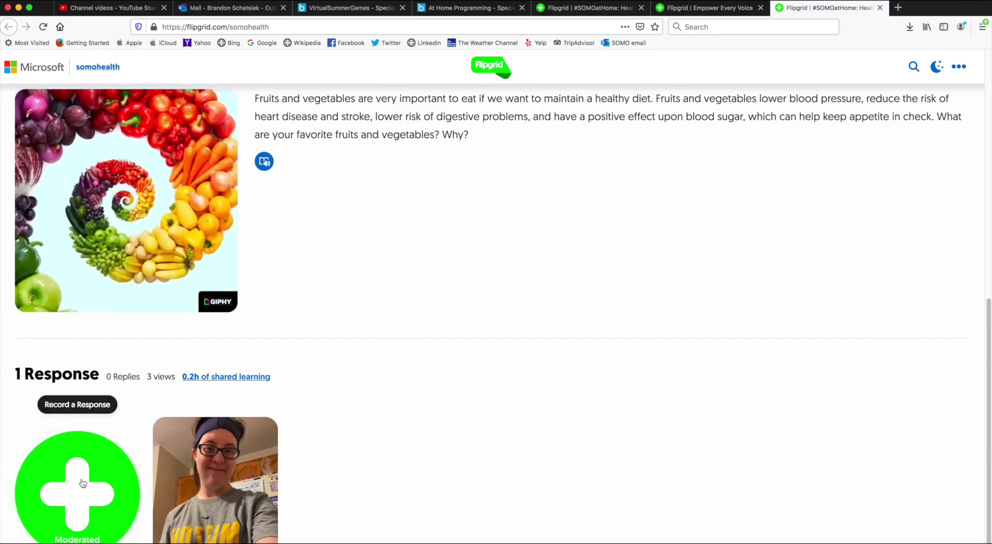
Start a response to the topic and attempt the Google login.
left_click(102, 458)
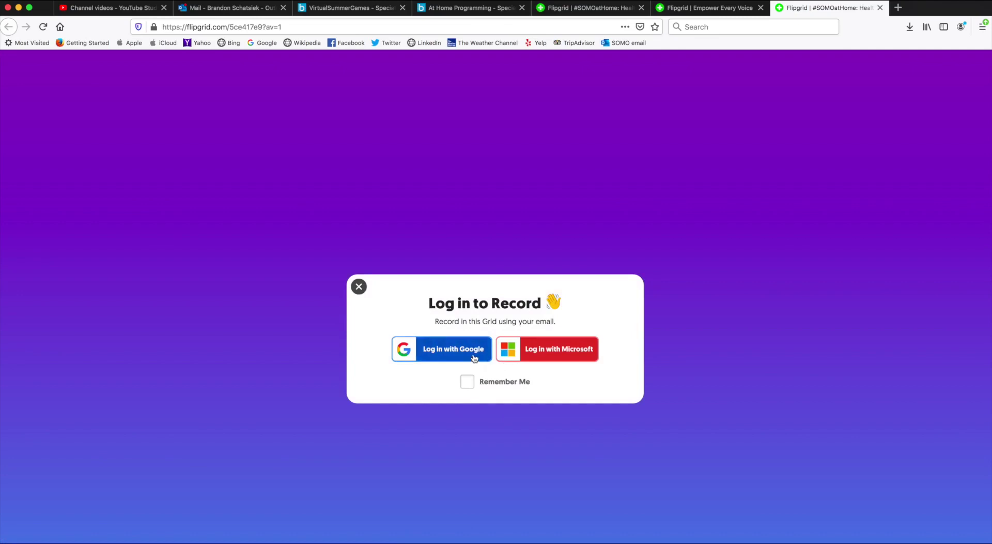
left_click(451, 353)
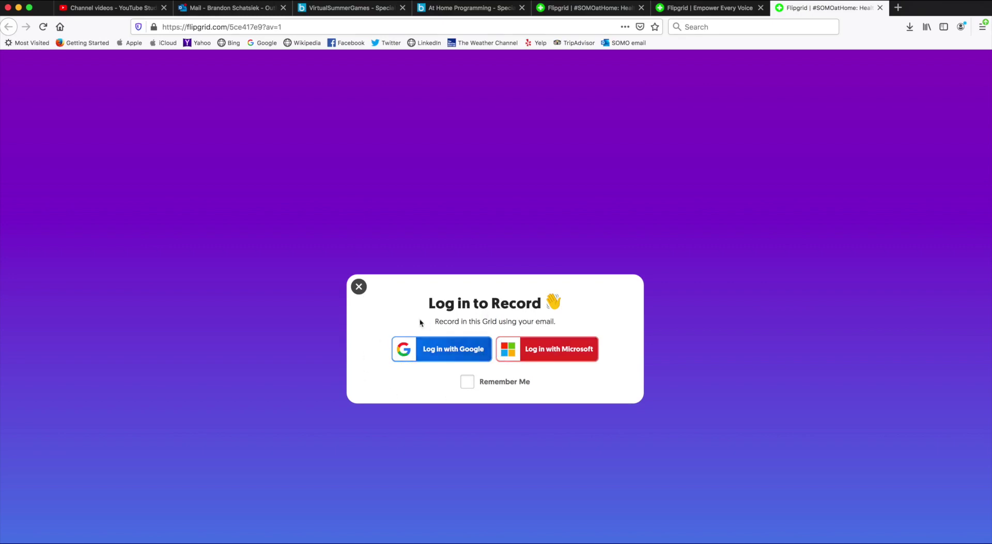
left_click(381, 352)
left_click(606, 349)
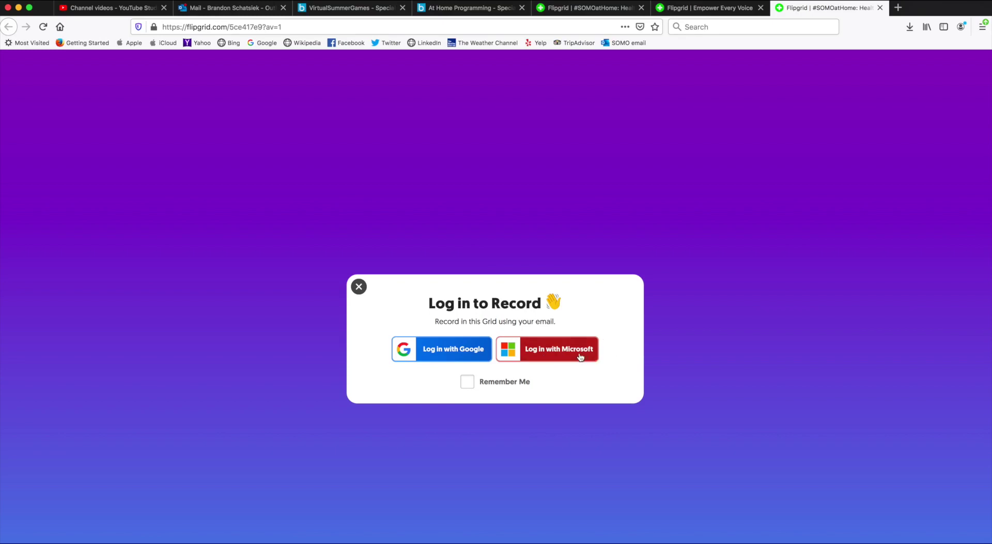
Sign in with the Microsoft work account and choose to stay signed in.
left_click(550, 360)
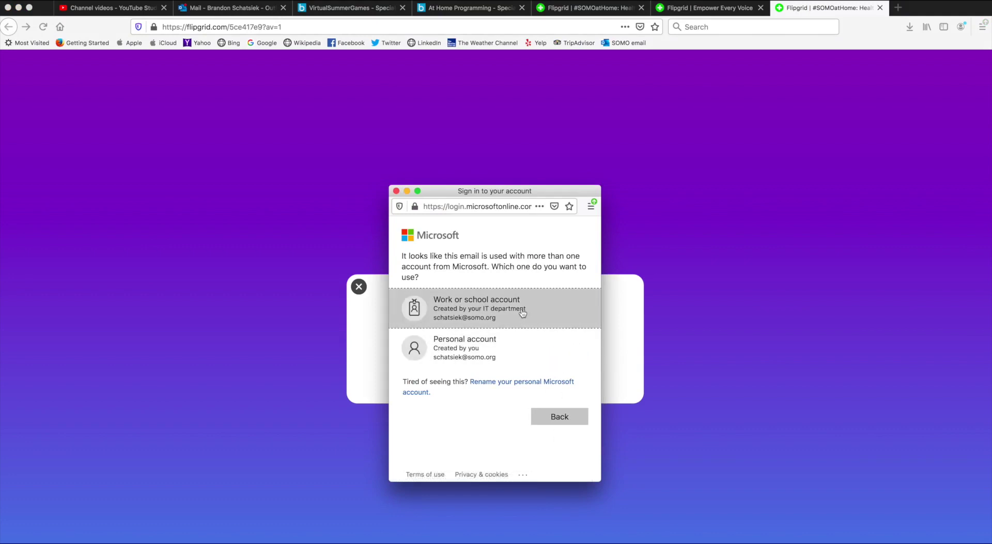
left_click(523, 312)
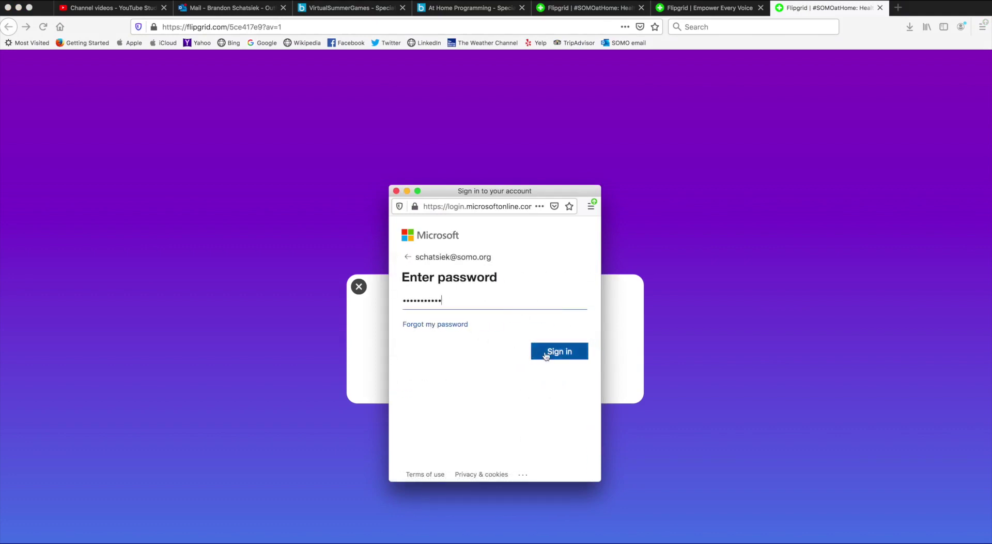
left_click(545, 355)
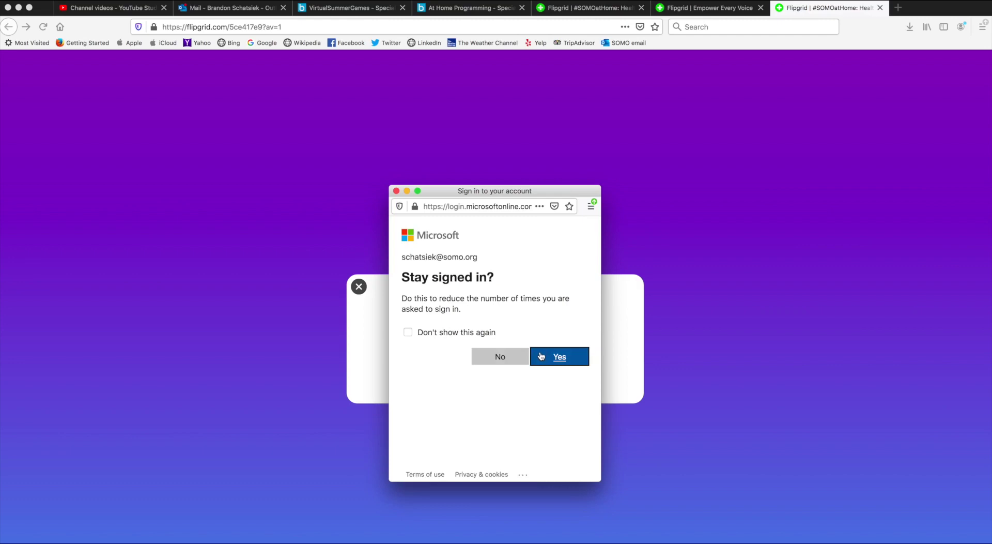
left_click(560, 356)
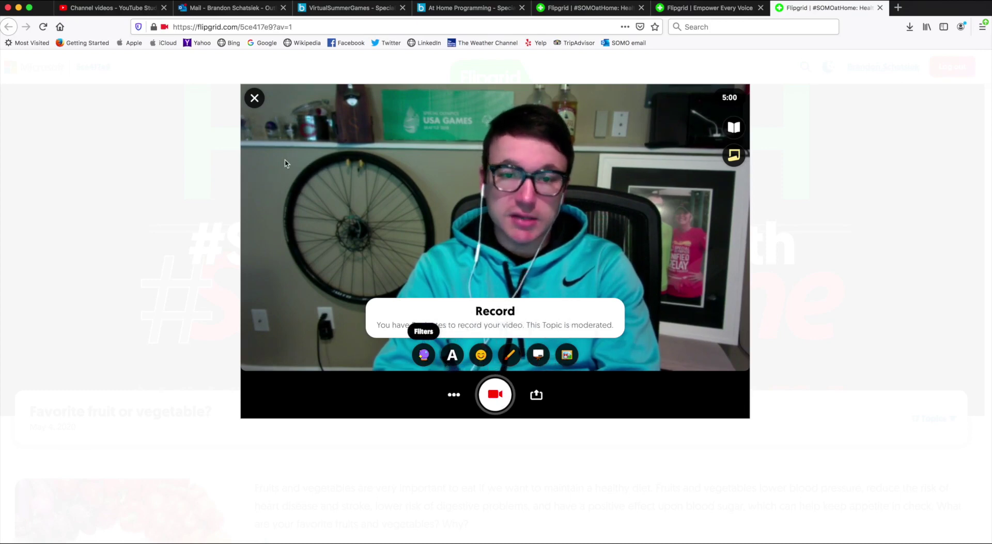
Record the webcam response in two parts, pausing, resuming, then pausing again.
left_click(500, 398)
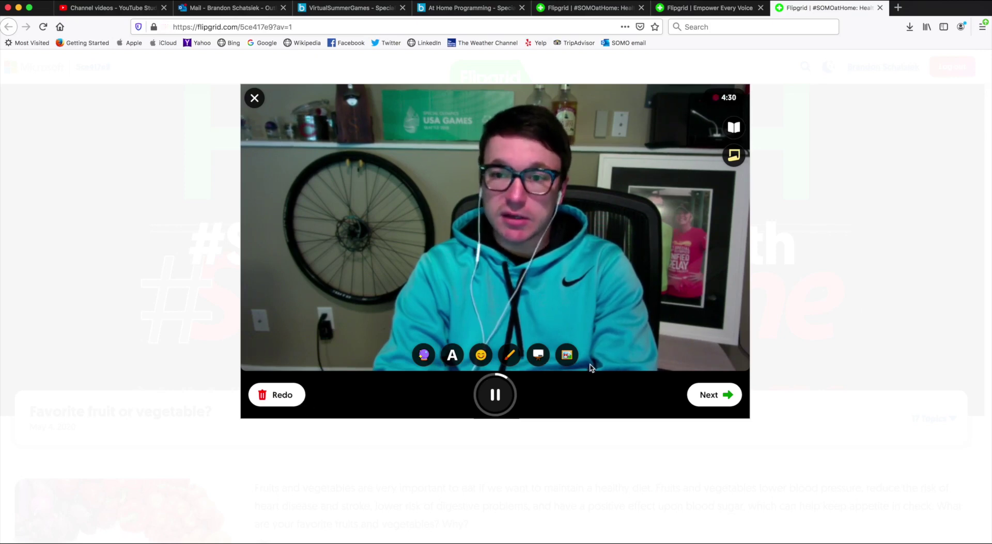
left_click(498, 399)
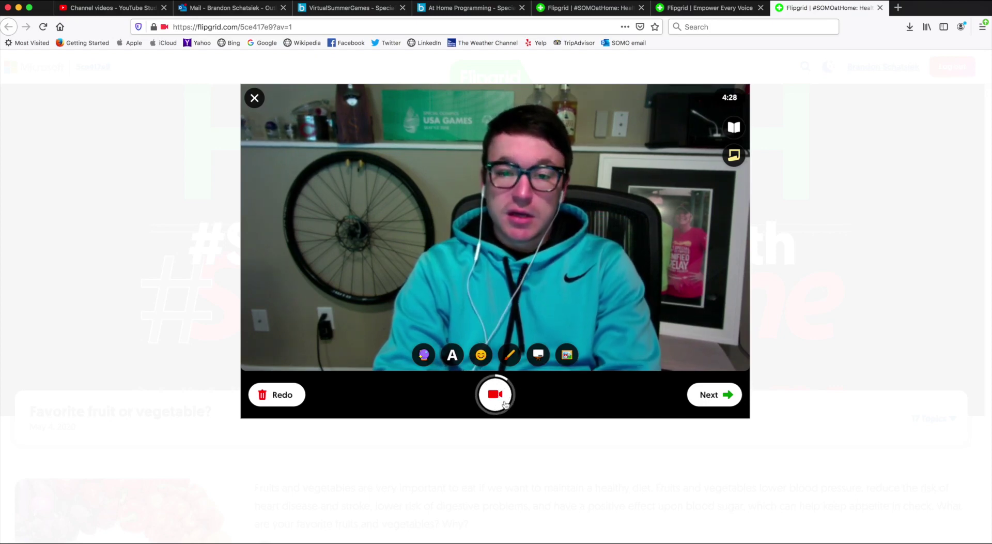
left_click(504, 403)
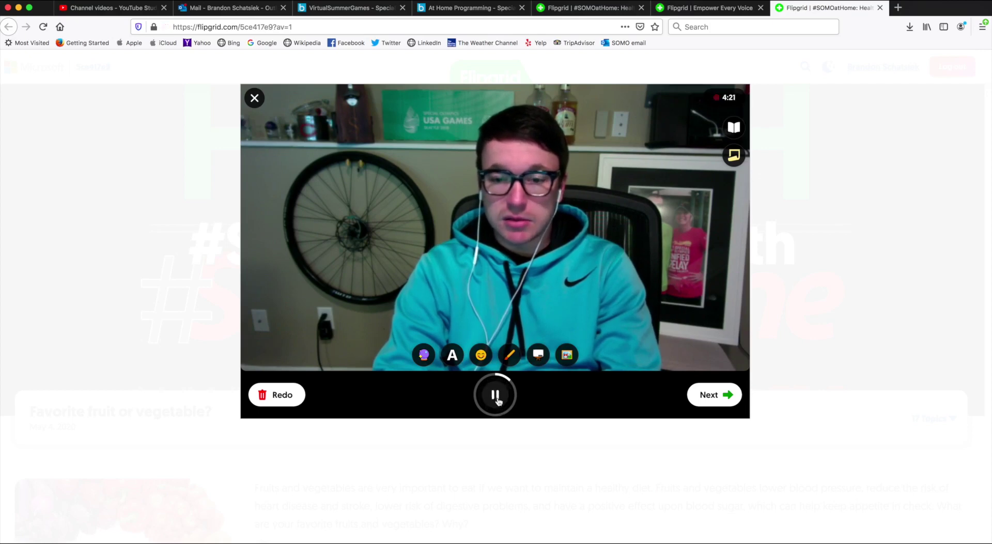
left_click(496, 397)
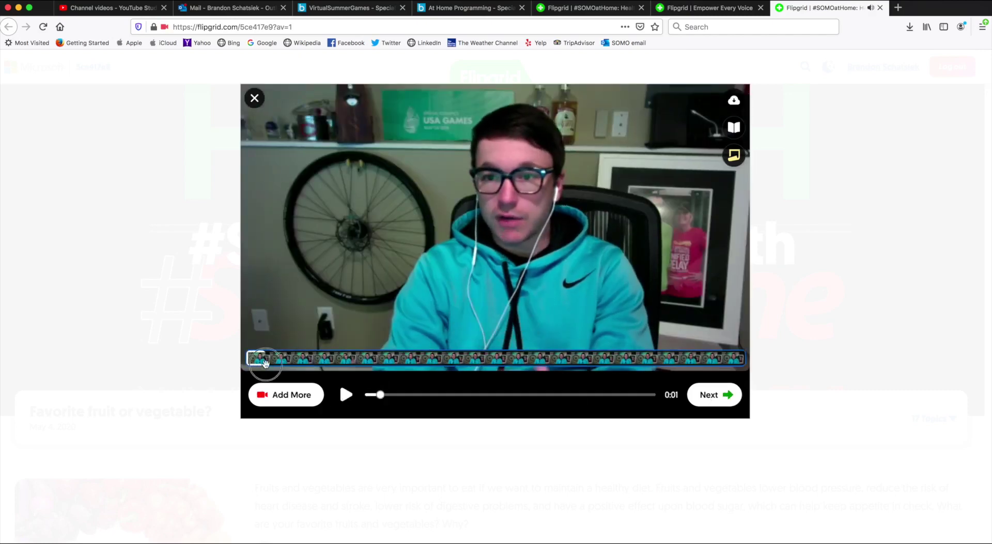
Open the recorded clip and trim its start and end.
left_click_drag(256, 361, 303, 361)
left_click(305, 361)
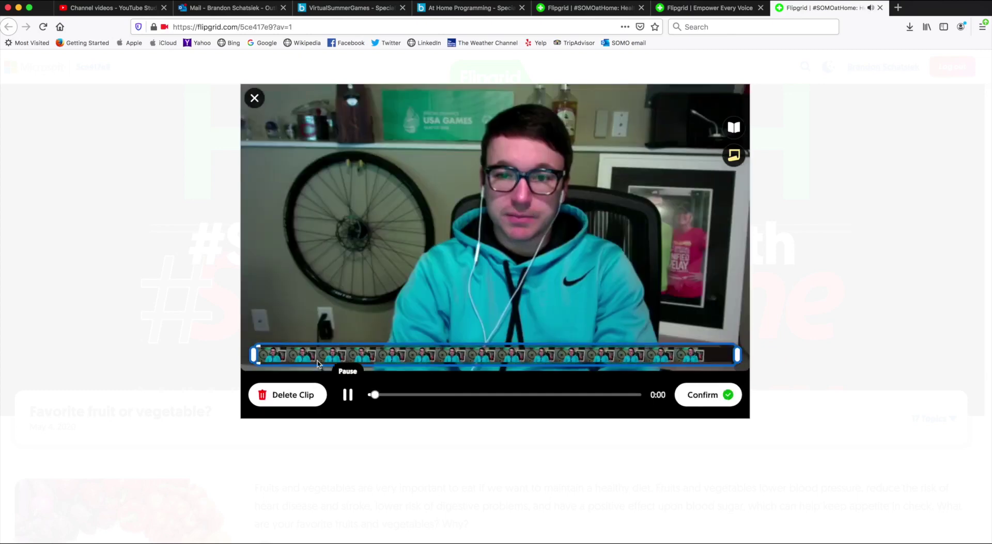
left_click(354, 398)
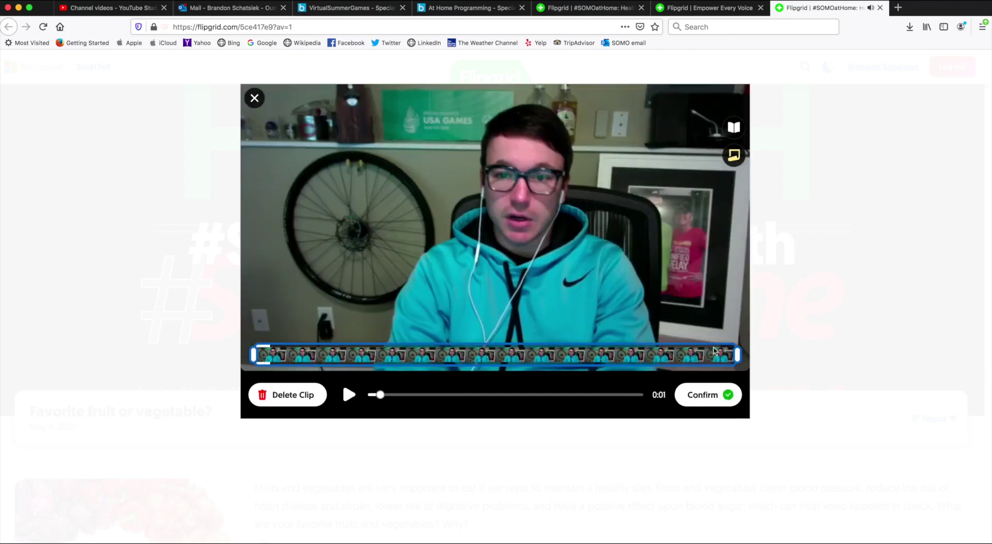
left_click_drag(743, 355, 684, 355)
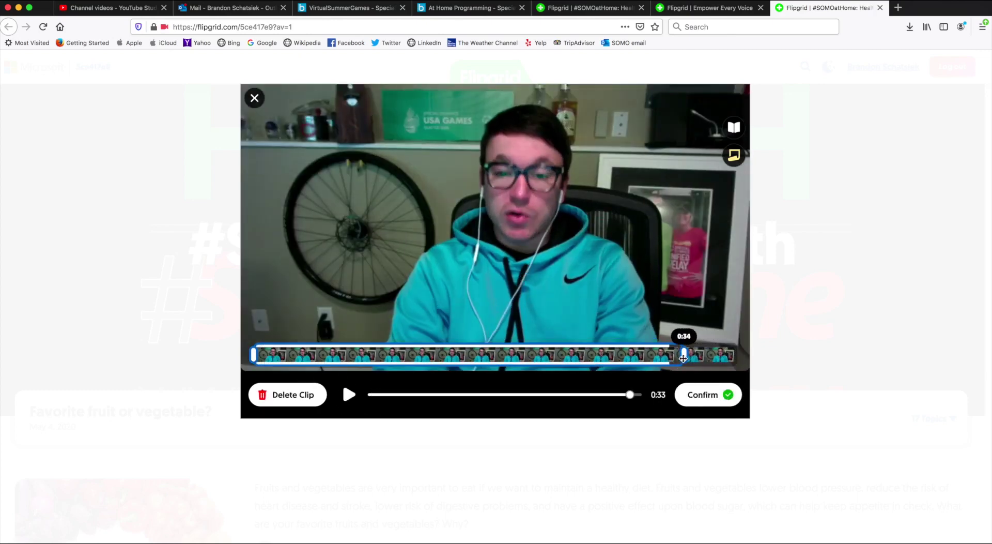
left_click_drag(253, 354, 291, 355)
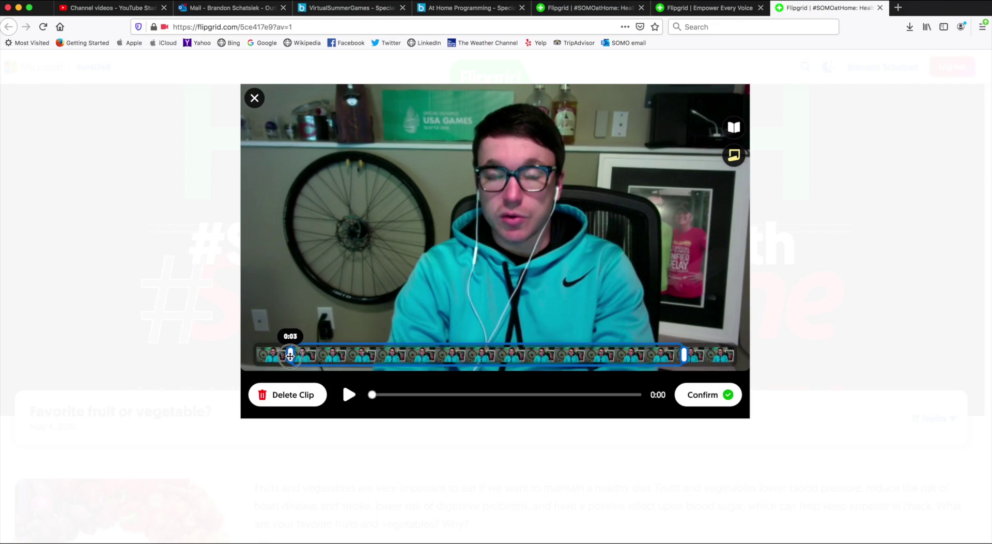
left_click_drag(291, 355, 300, 355)
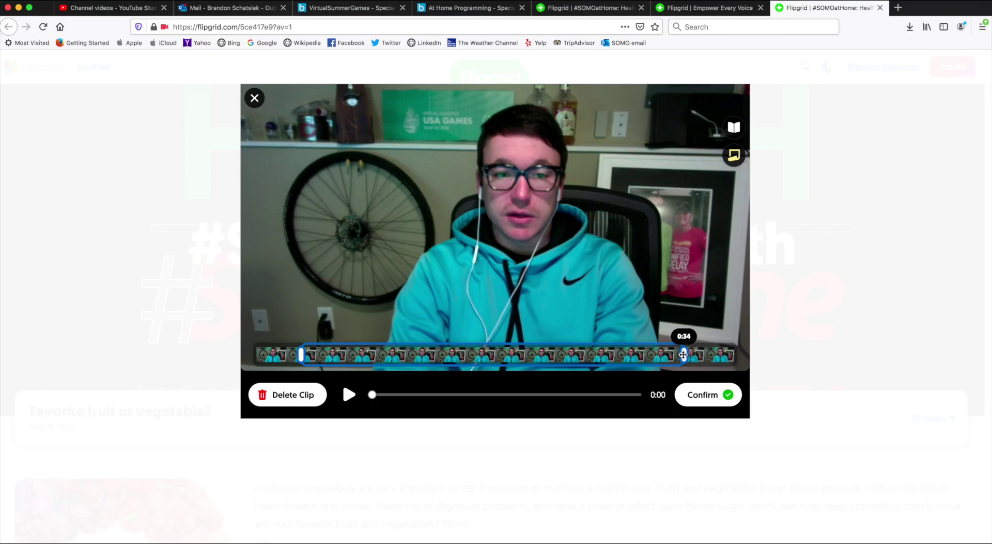
Restore the clip to full length, confirm it, and continue to the selfie step.
left_click_drag(684, 355, 356, 361)
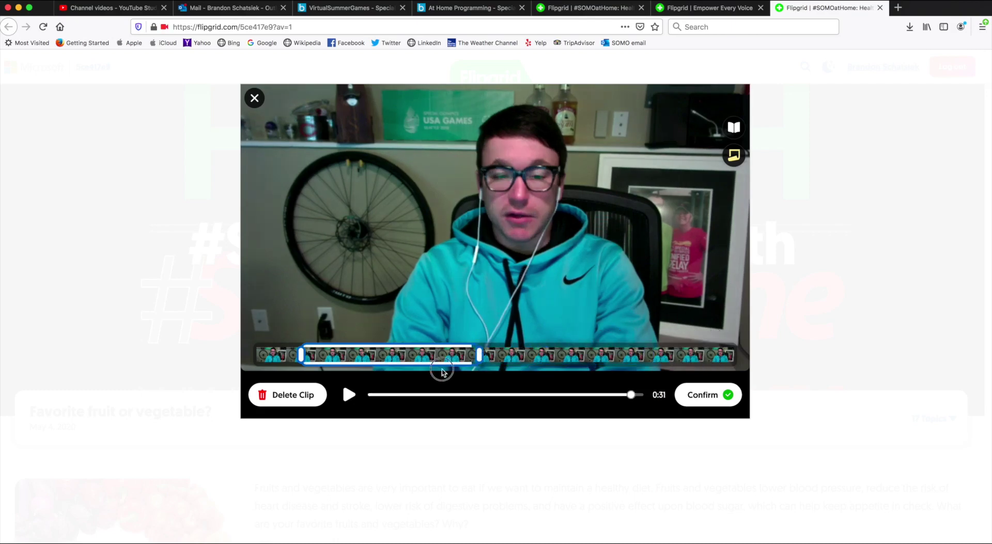
left_click_drag(356, 361, 621, 362)
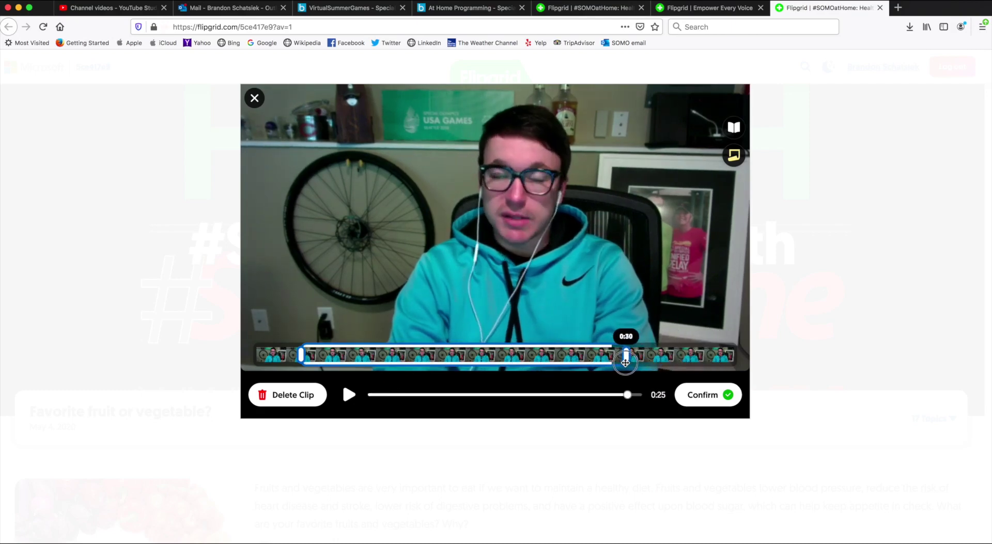
left_click_drag(625, 362, 737, 362)
left_click_drag(301, 362, 254, 362)
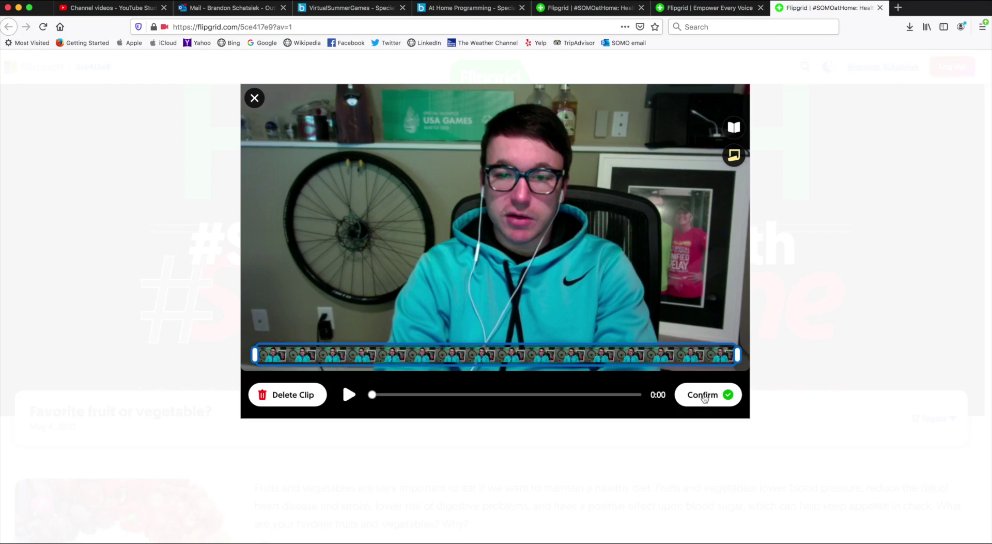
left_click(704, 397)
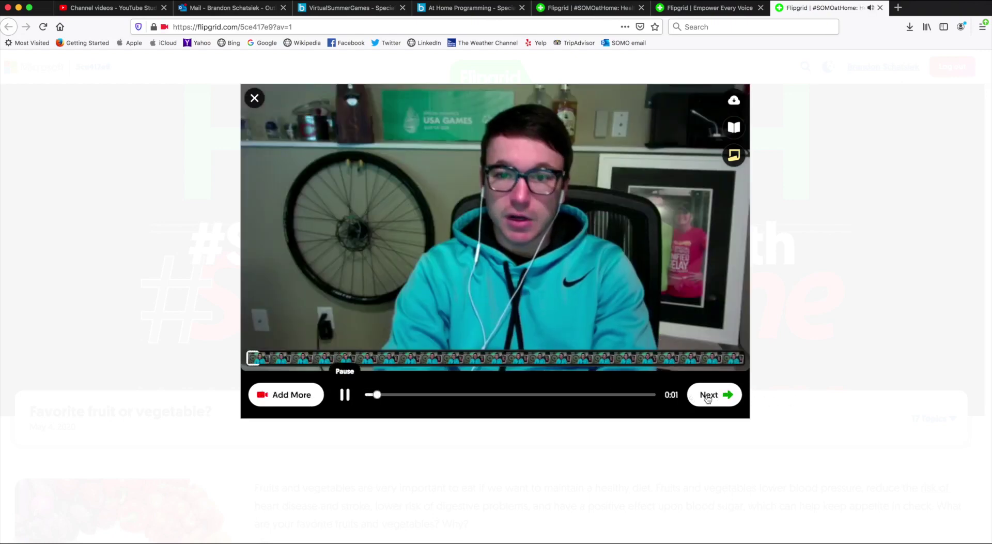
left_click(709, 395)
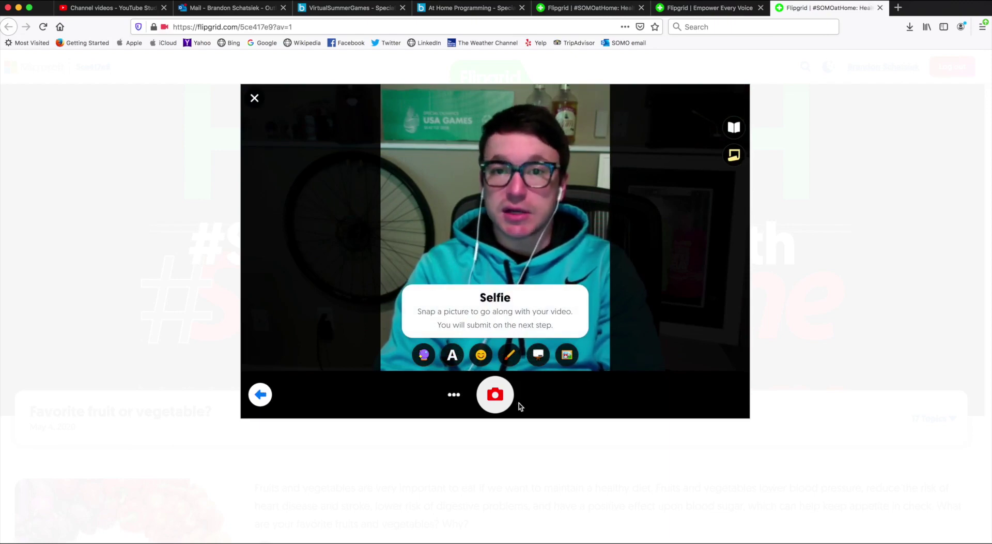
Take a cover selfie on the camera screen and accept it.
left_click(563, 9)
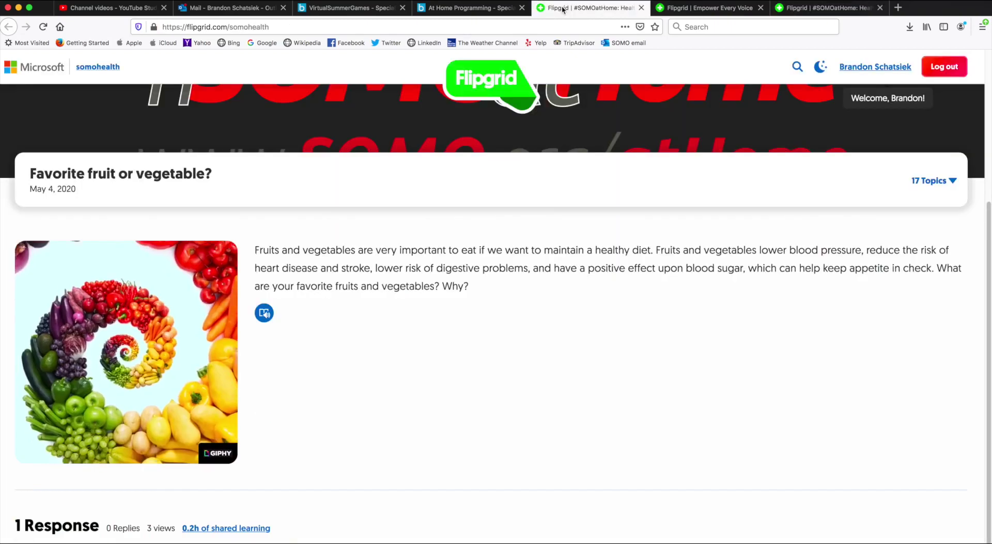
scroll(353, 384, "down", 5)
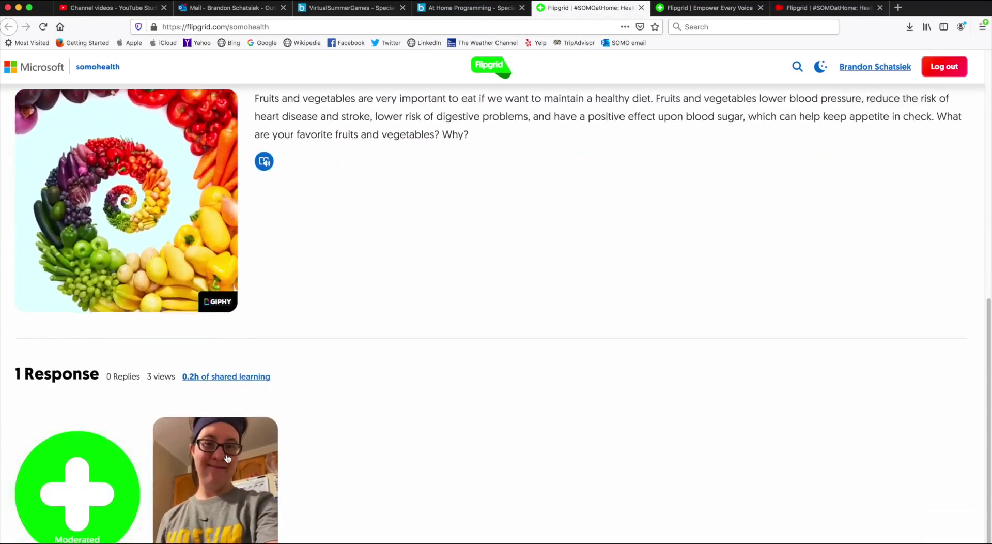
left_click(695, 9)
left_click(789, 9)
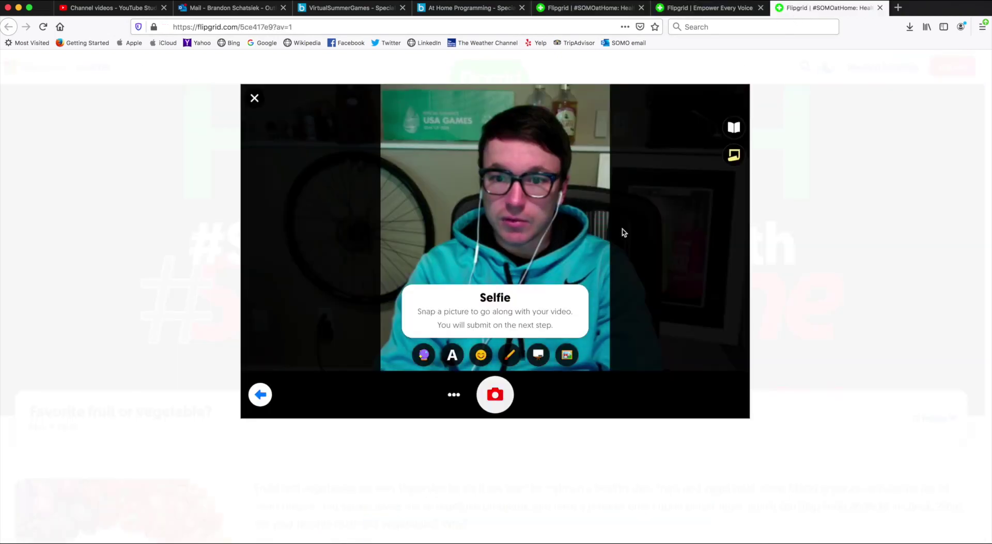
left_click(495, 395)
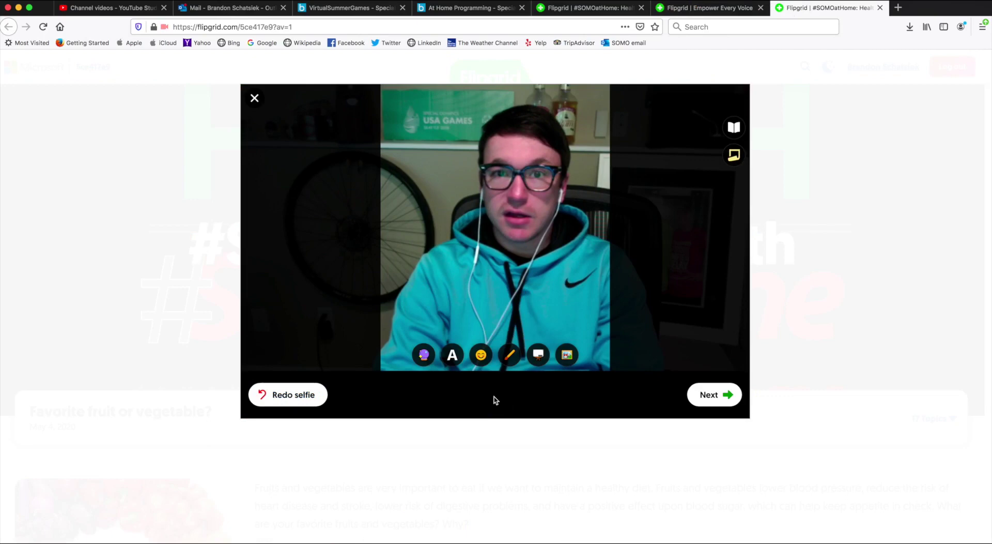
left_click(709, 396)
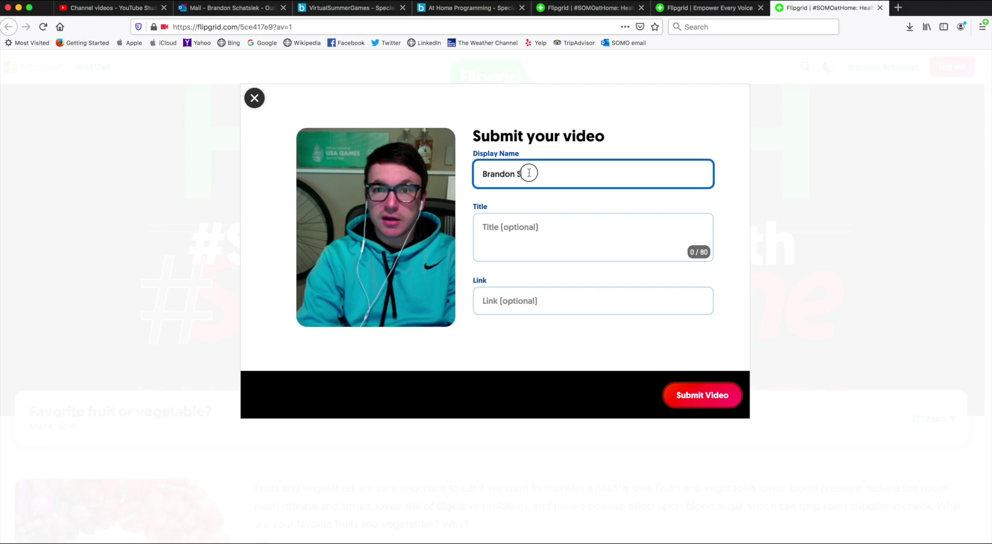
Title the video 'Raspberries & Butternut squash' and submit it.
left_click(514, 217)
type("Raspberries & Butternut squash")
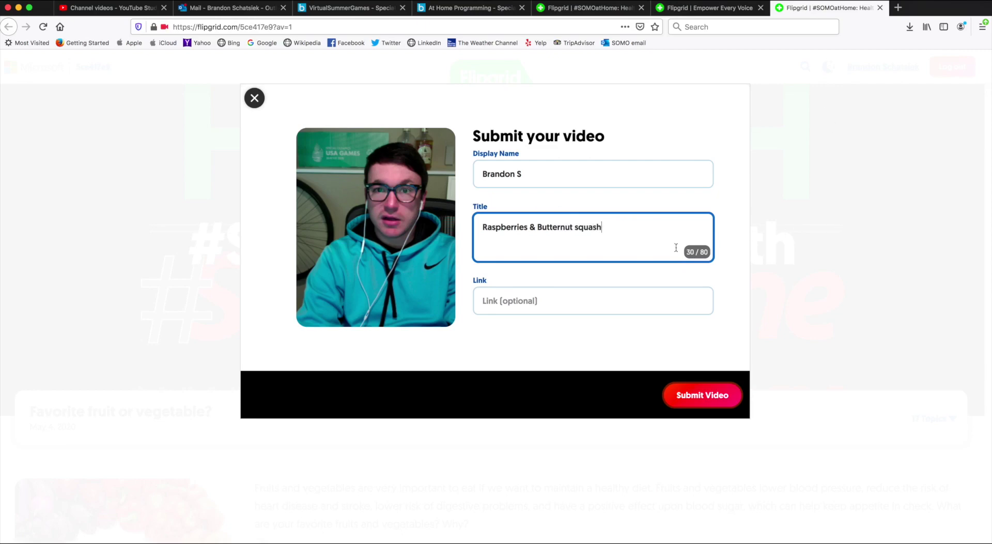
left_click(694, 396)
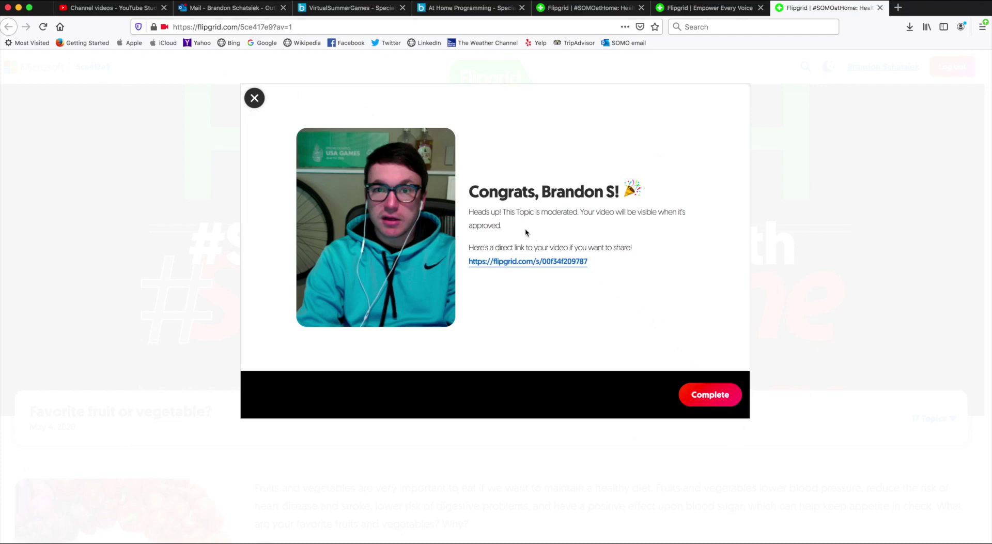
left_click_drag(506, 212, 684, 209)
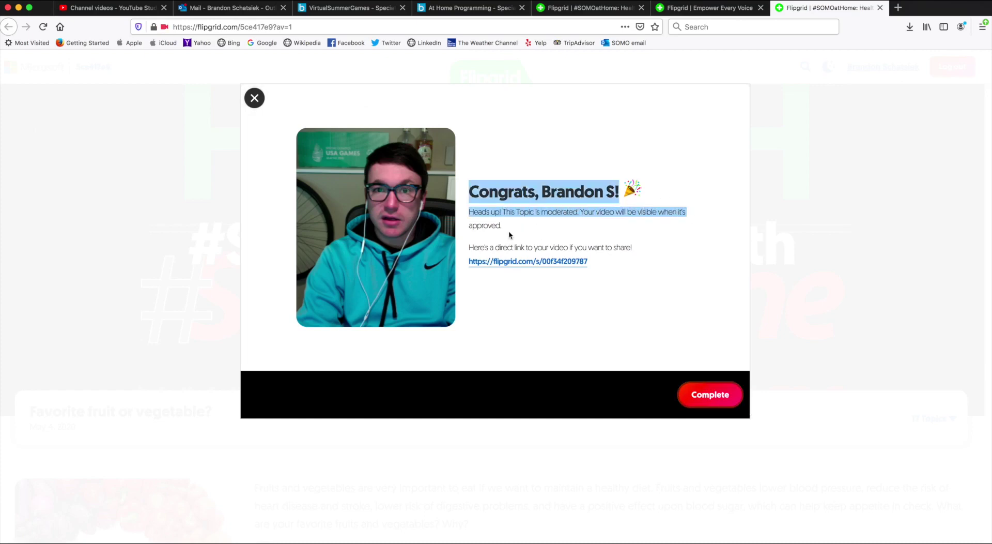
left_click_drag(514, 227, 511, 222)
right_click(572, 263)
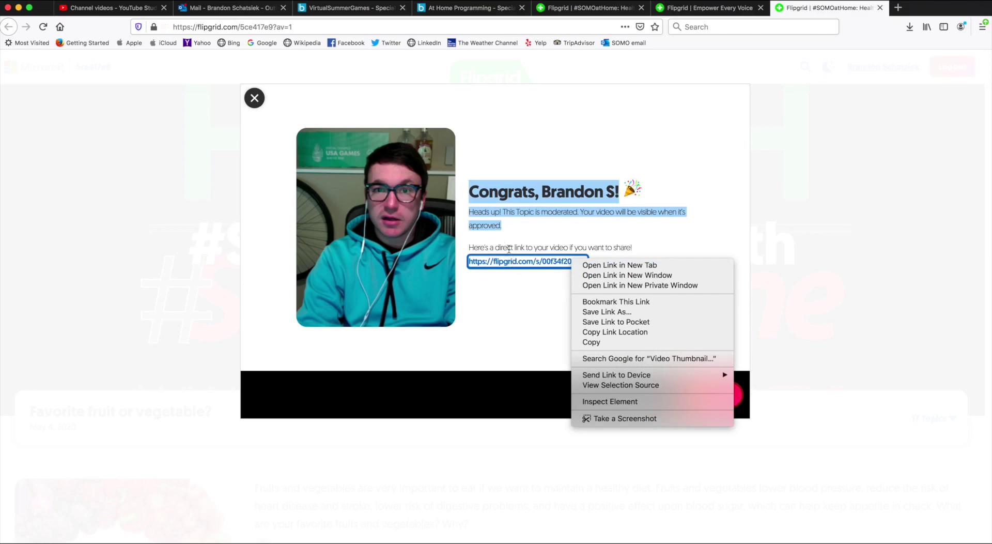
left_click(509, 248)
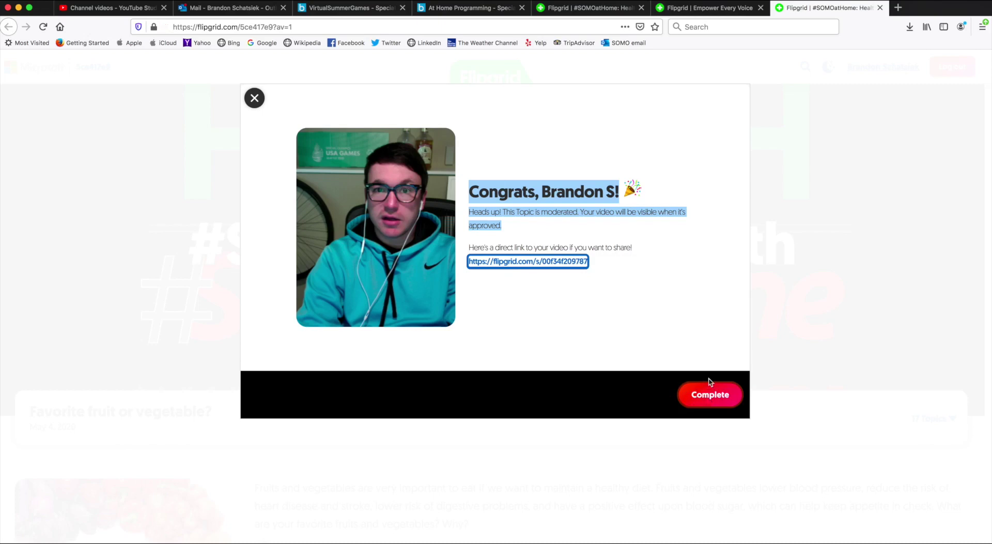
left_click(711, 399)
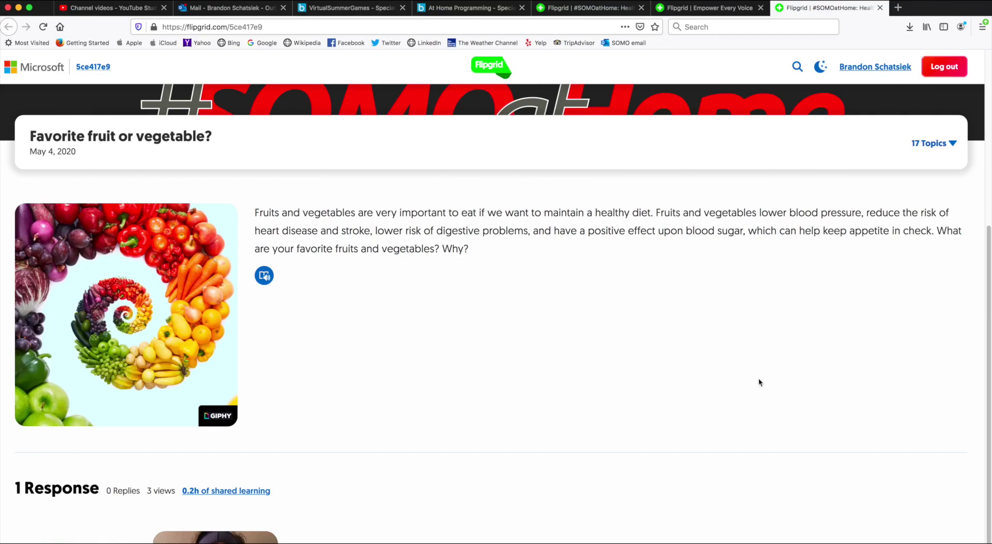
Scroll the topic page, then switch to the other #SOMOatHome: Health tab and scroll to its top.
scroll(594, 335, "down", 3)
scroll(593, 339, "up", 6)
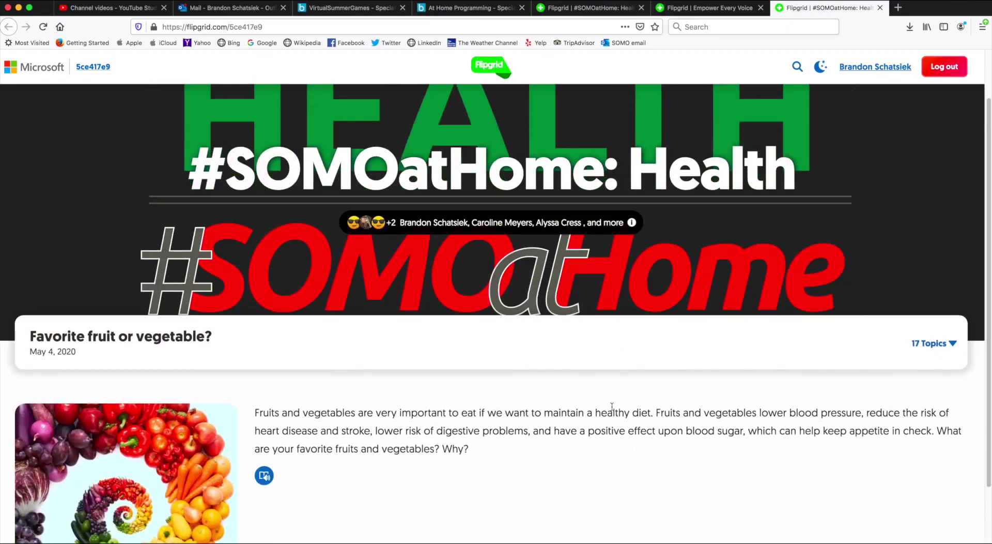
left_click(566, 11)
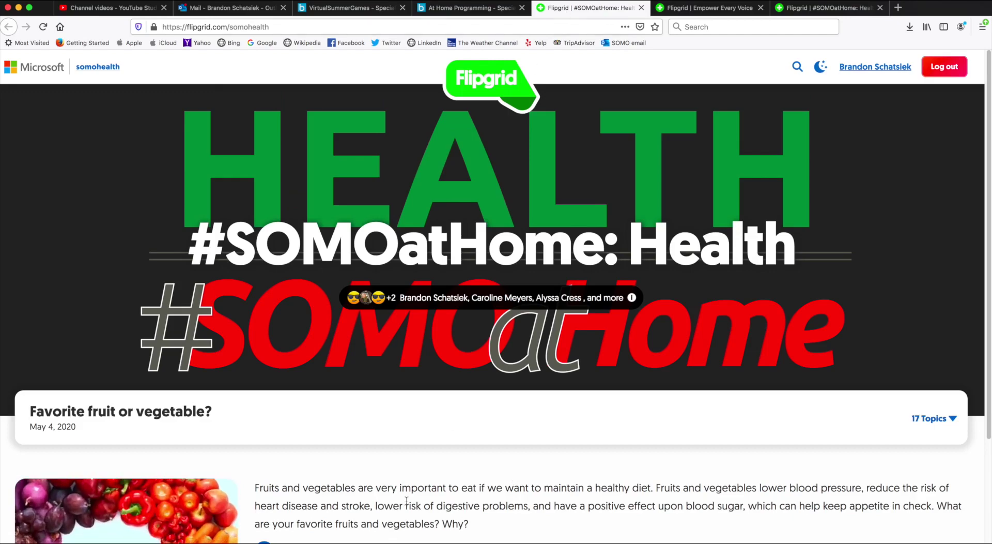
scroll(371, 514, "down", 5)
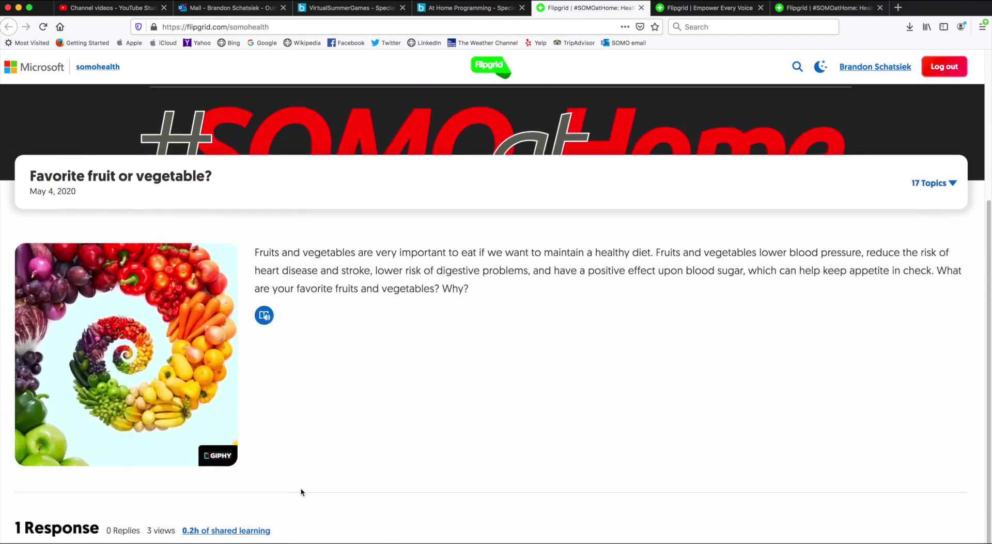
scroll(310, 481, "up", 5)
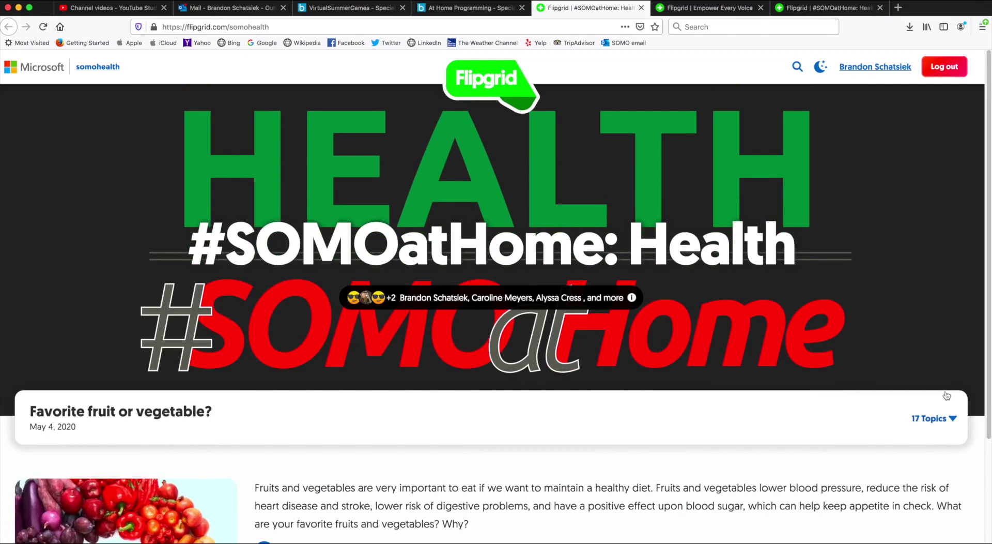
scroll(154, 345, "down", 3)
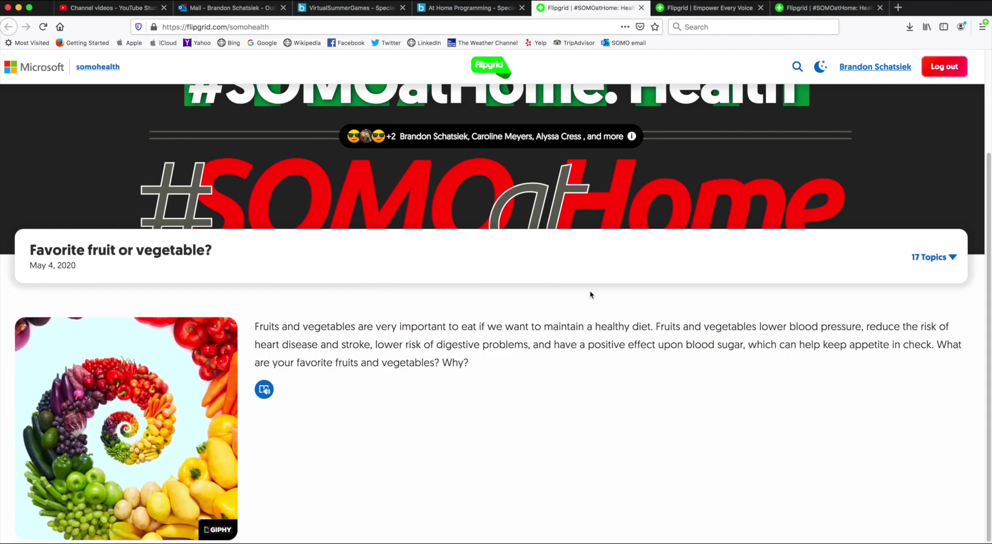
scroll(514, 289, "up", 2)
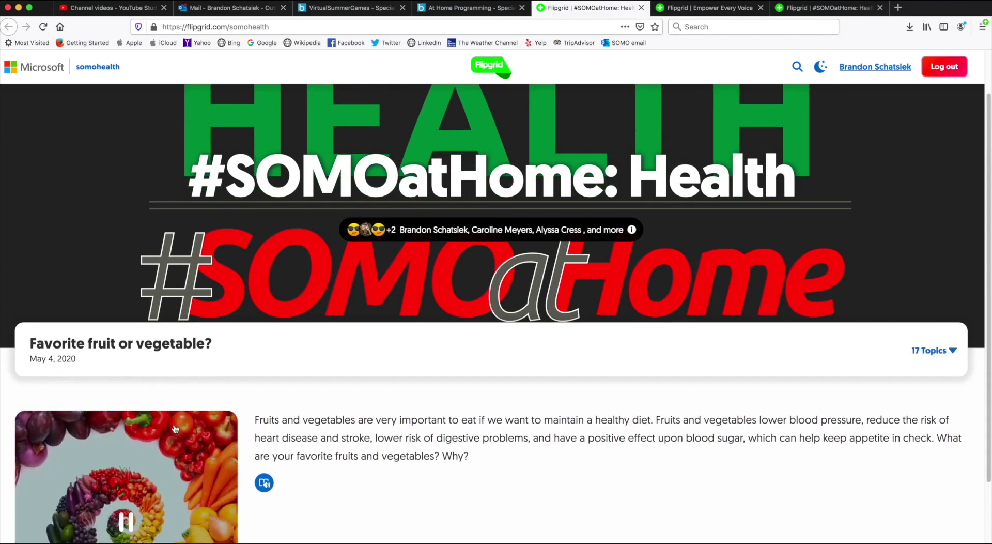
scroll(321, 413, "down", 4)
scroll(360, 415, "down", 3)
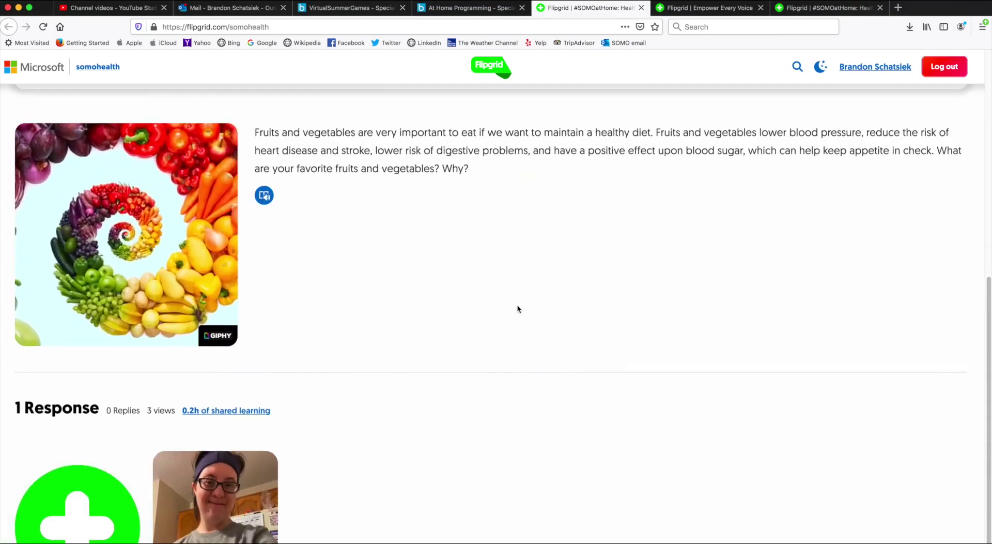
scroll(519, 306, "up", 5)
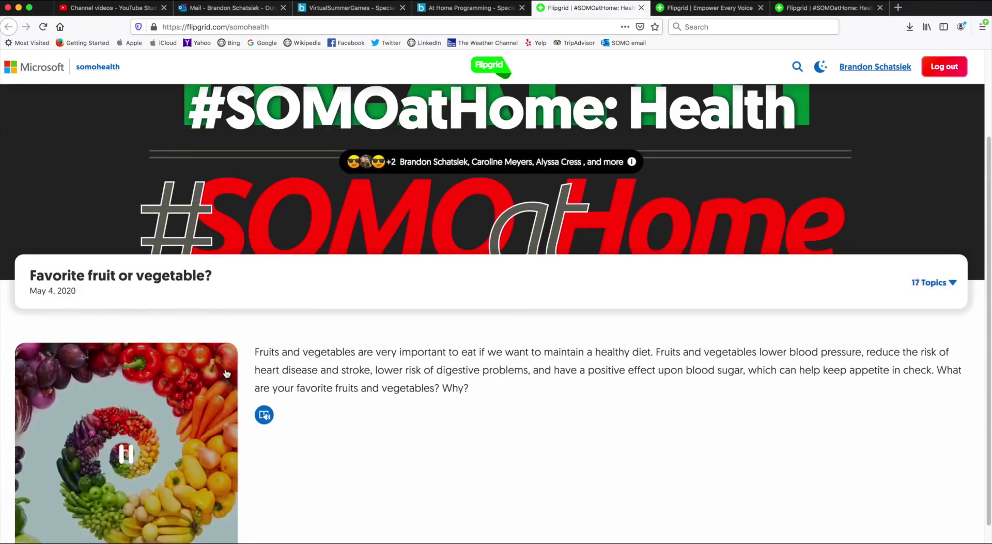
mouse_move(125, 233)
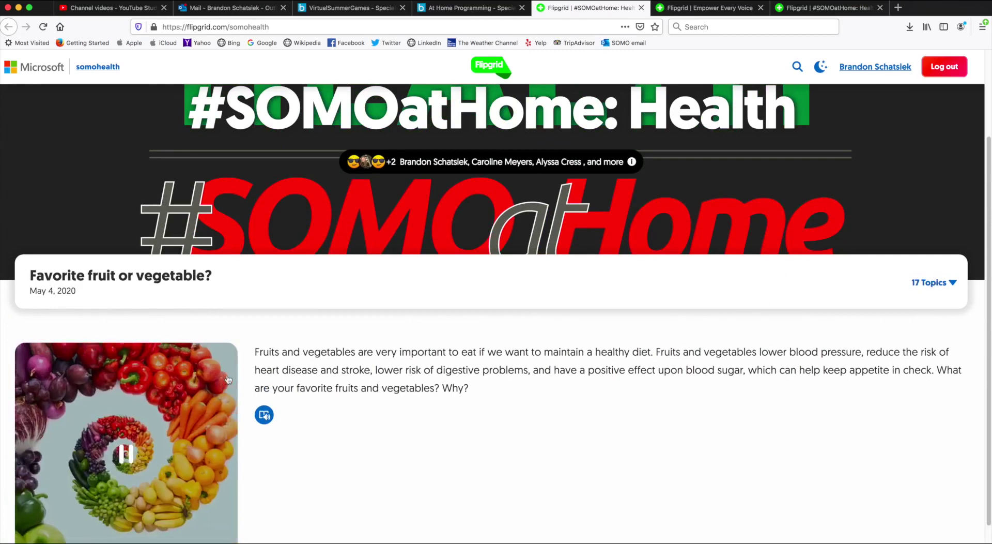
scroll(379, 409, "up", 1)
scroll(379, 408, "up", 5)
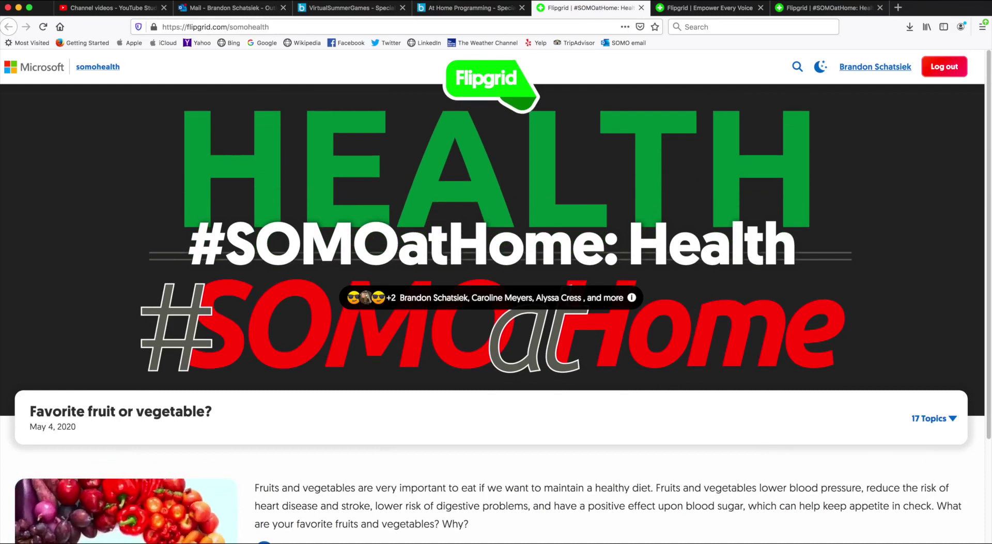
Scroll through the grid's 17 topics and open the Balance Challenge topic.
left_click(946, 423)
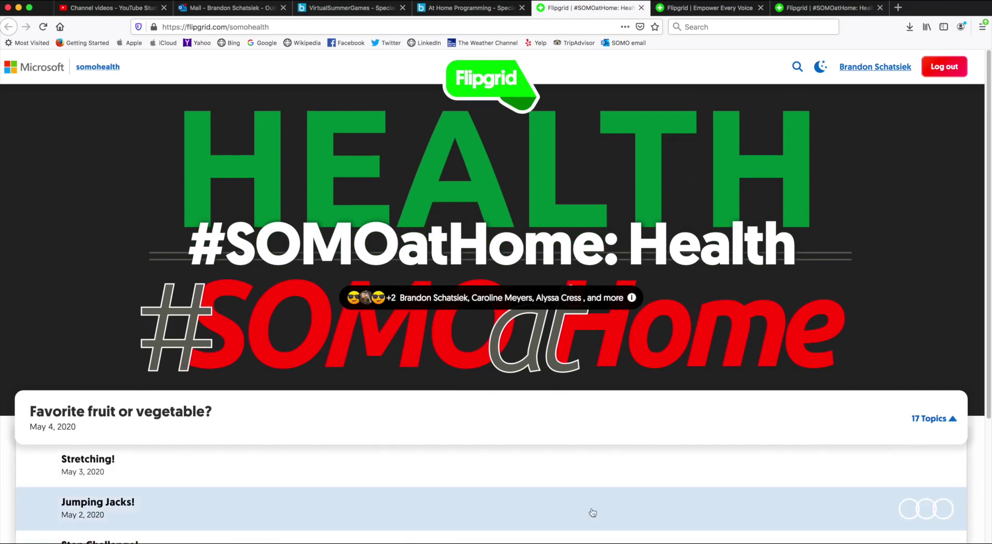
scroll(569, 496, "down", 1)
scroll(533, 439, "down", 5)
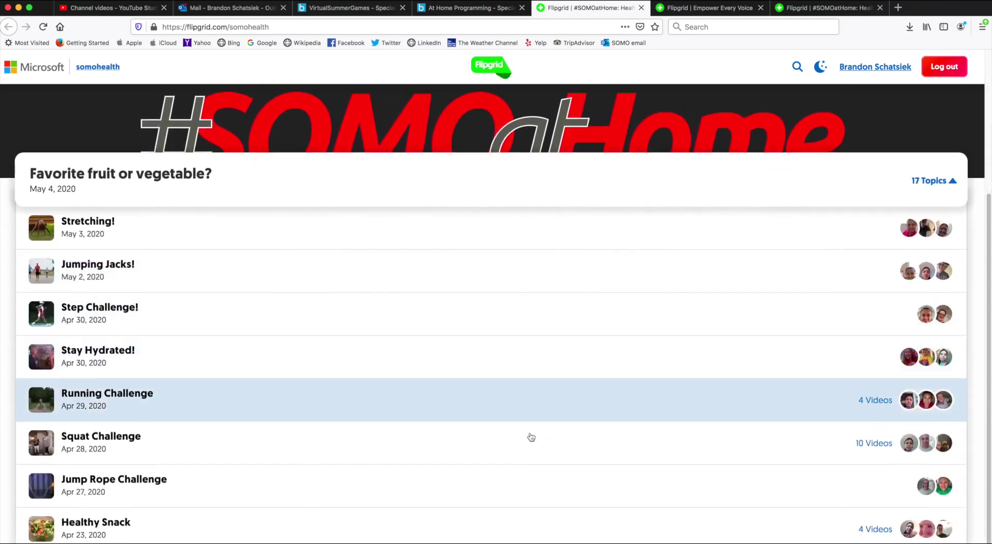
scroll(334, 401, "down", 4)
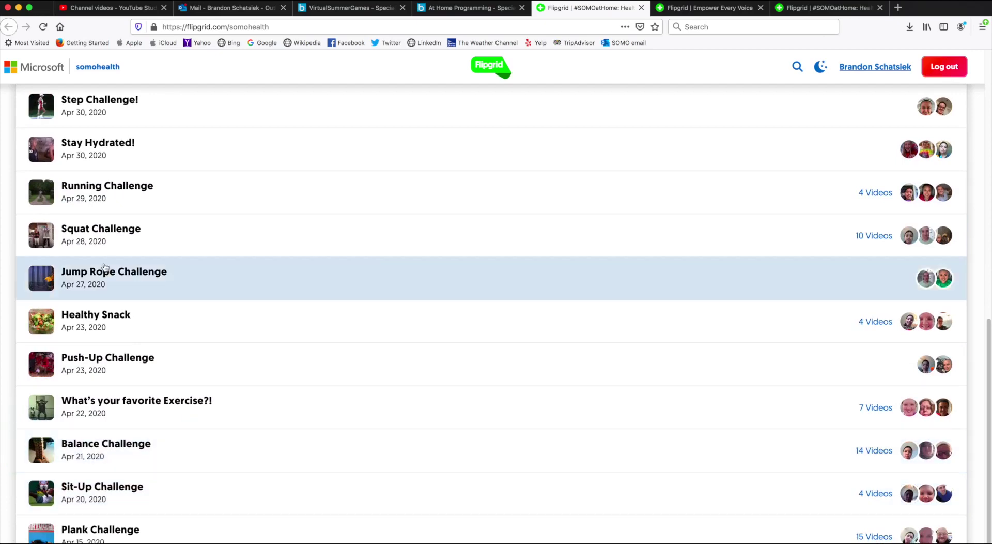
scroll(156, 200, "up", 1)
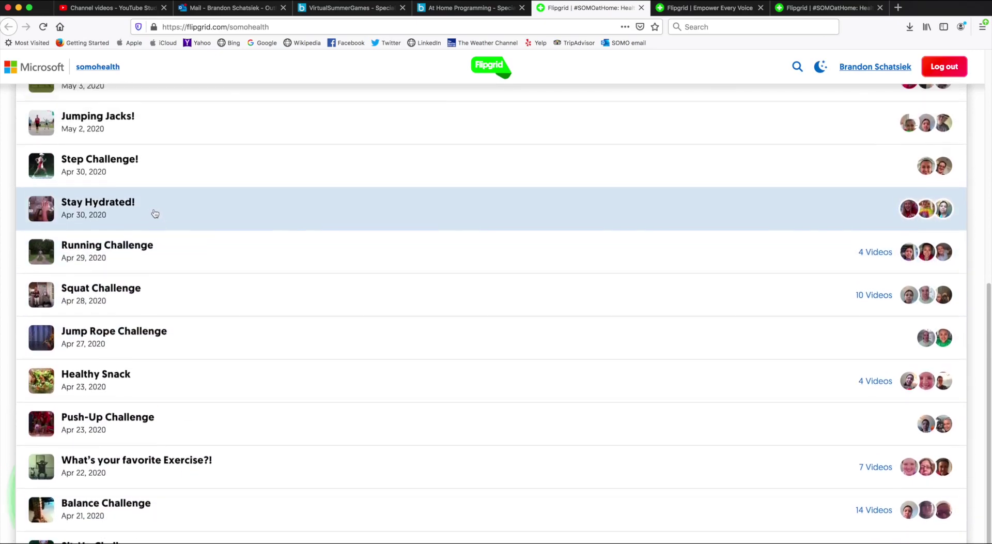
scroll(154, 211, "up", 2)
scroll(124, 237, "up", 2)
scroll(112, 249, "down", 3)
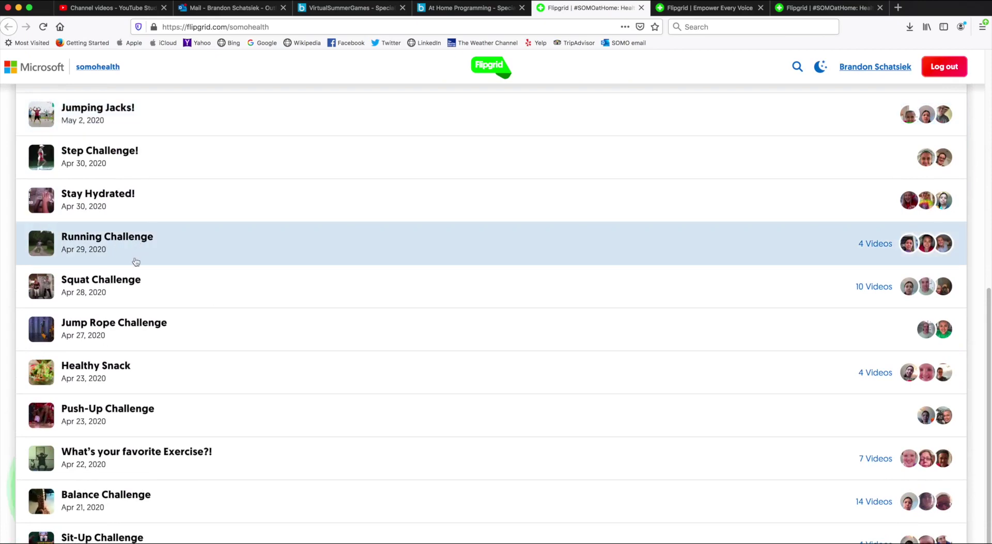
scroll(136, 269, "down", 1)
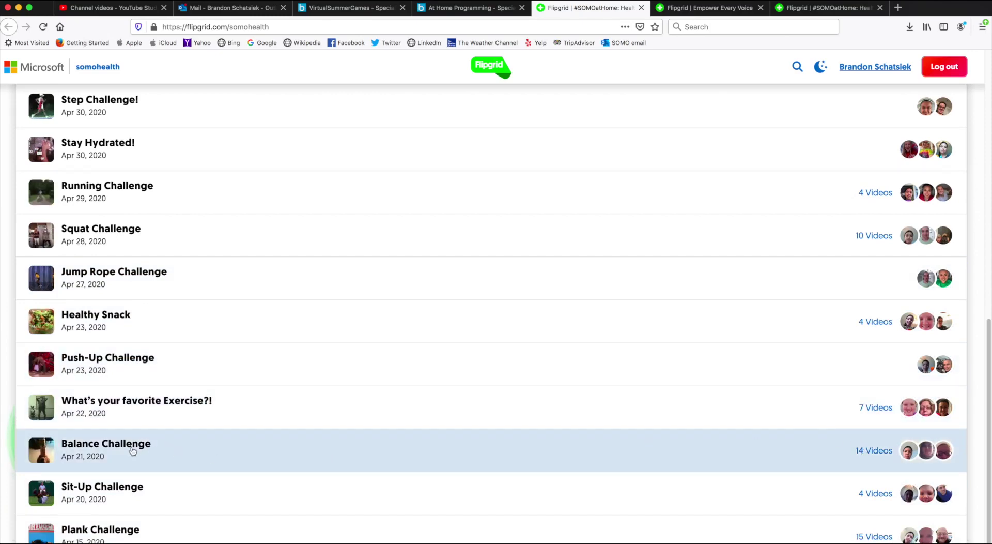
left_click(133, 451)
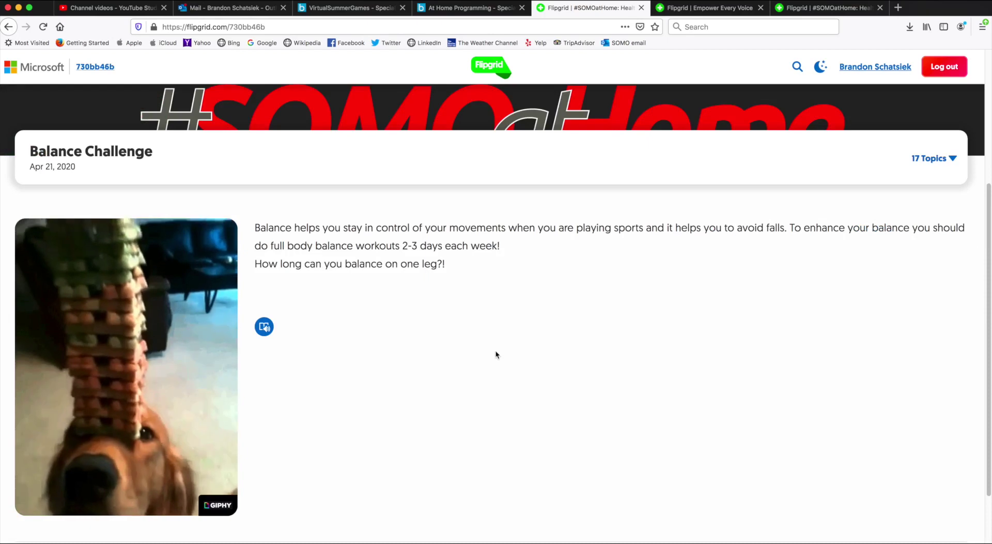
Scroll down to the 7 Balance Challenge responses and play the first one.
scroll(494, 330, "down", 5)
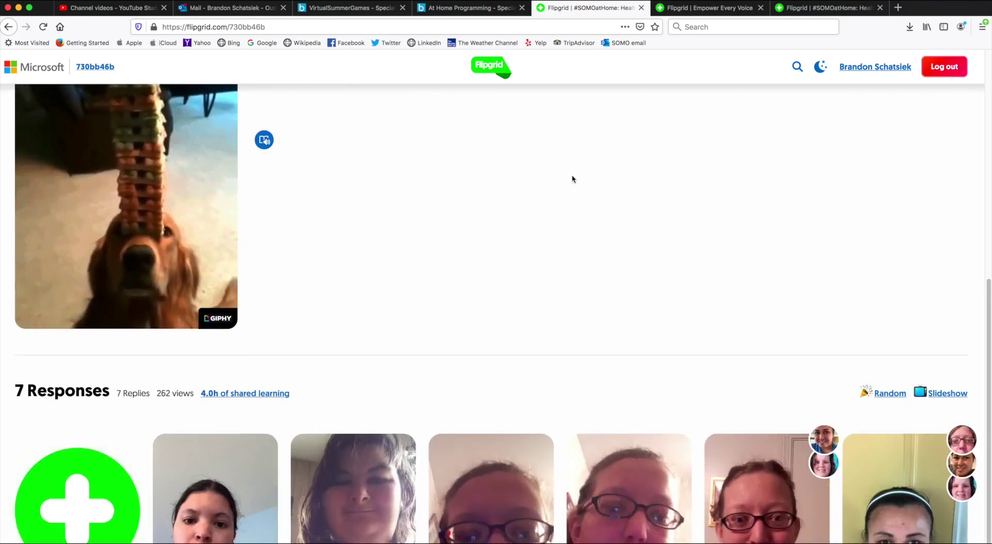
scroll(590, 206, "down", 4)
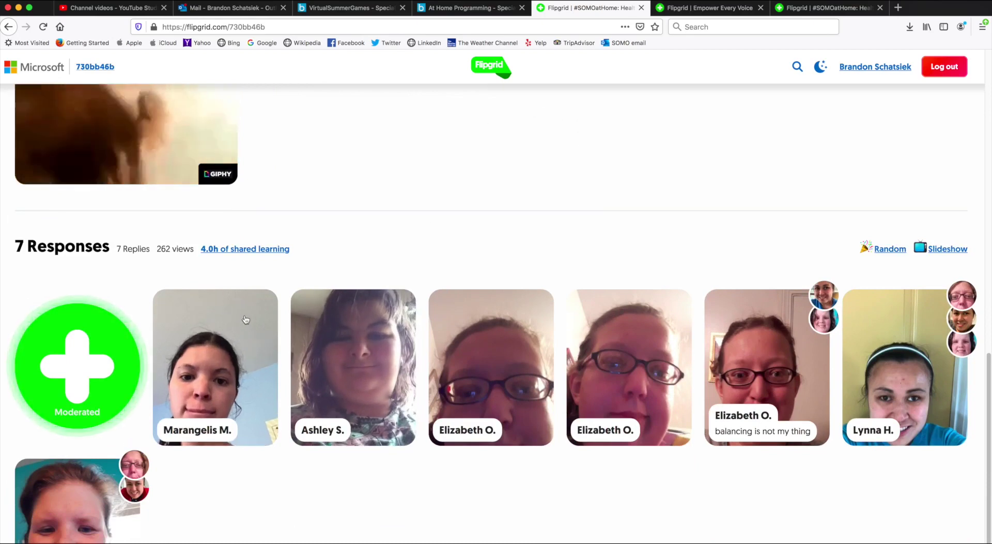
left_click(230, 364)
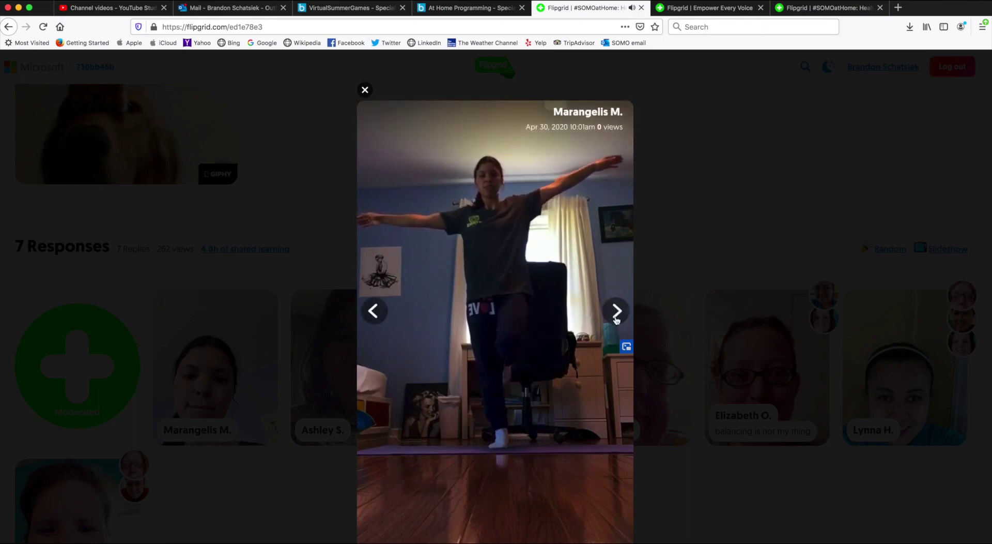
Advance through the Balance Challenge responses to the sixth video.
left_click(617, 309)
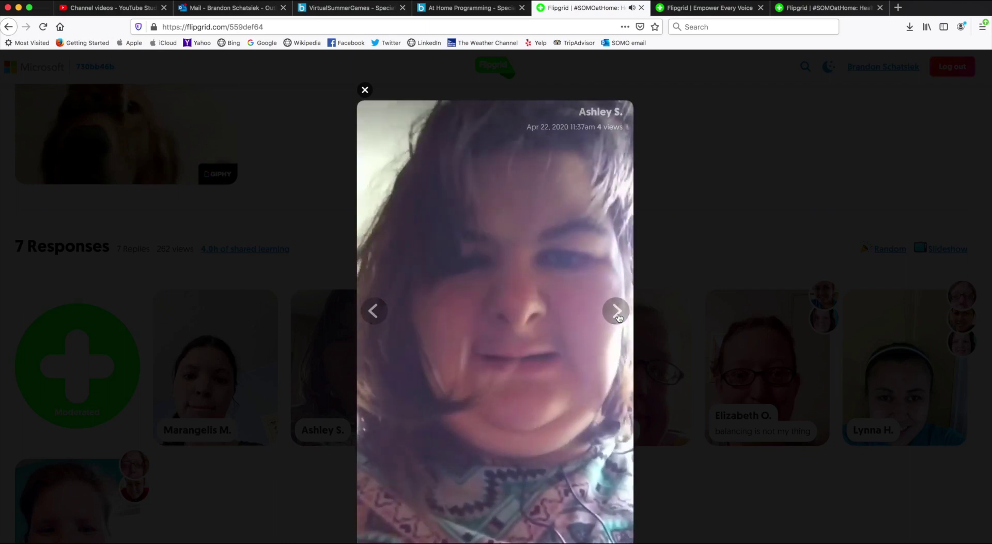
left_click(619, 316)
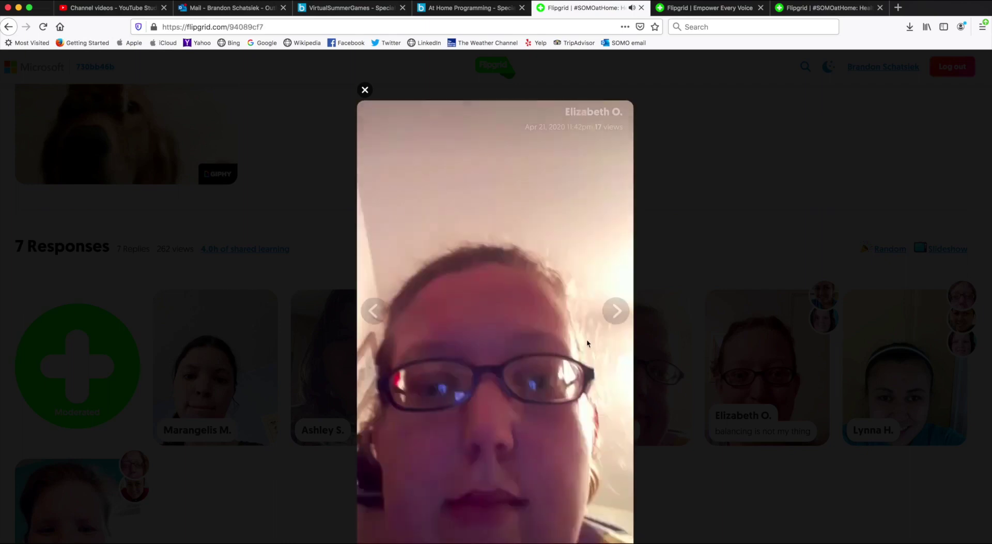
left_click(618, 312)
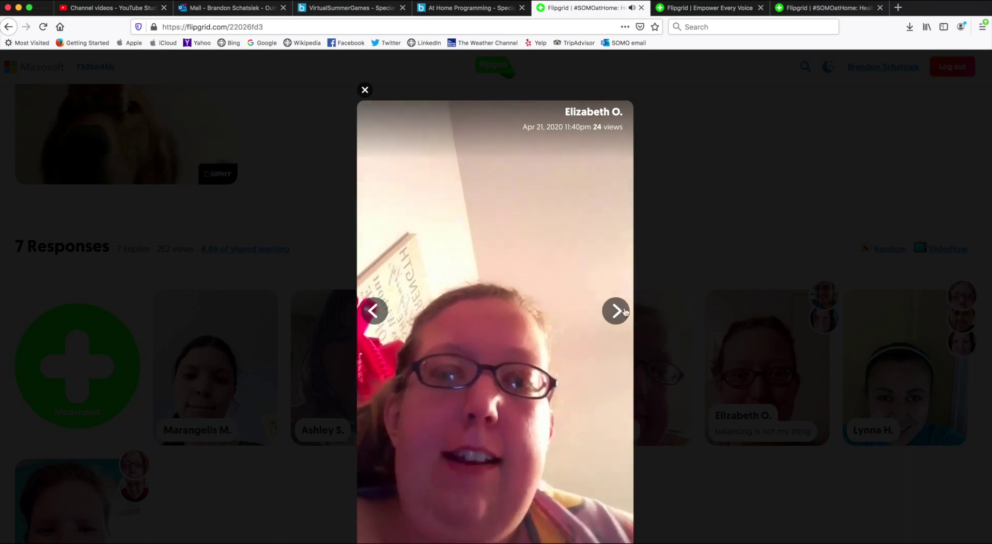
key("Right")
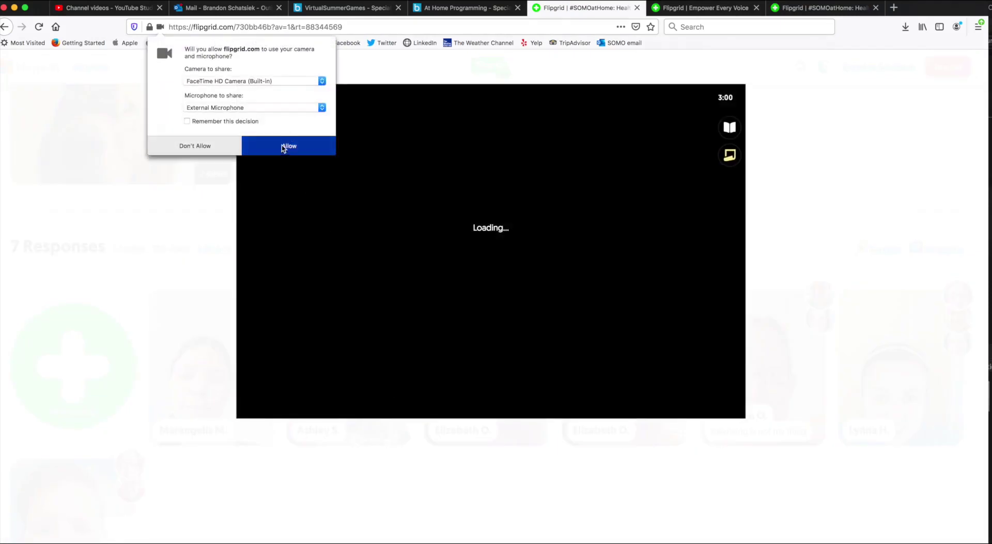
Allow camera and microphone access, then close the recorder without recording.
left_click(283, 148)
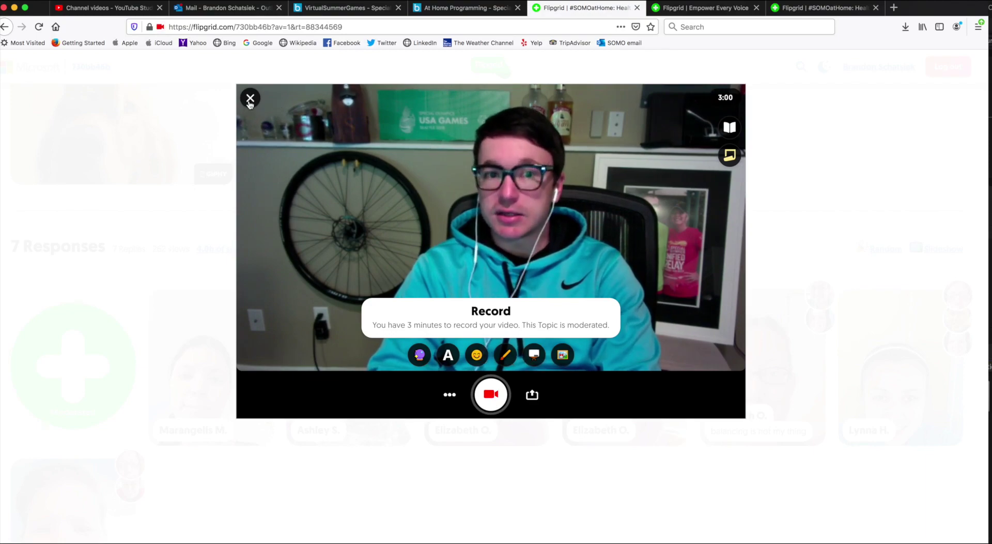
left_click(250, 99)
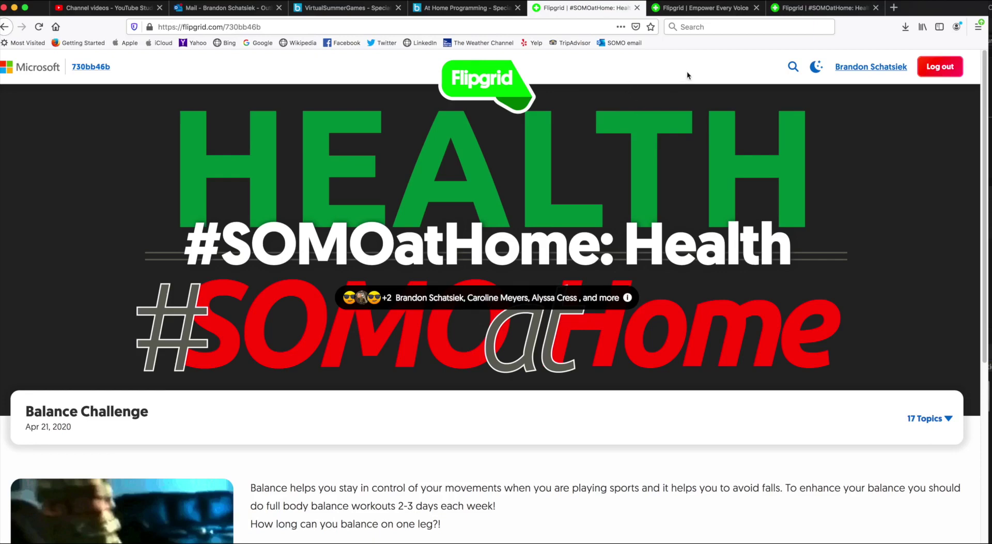
Switch to the At Home Programming page and open the SOMOfun grid.
left_click(473, 11)
mouse_move(494, 142)
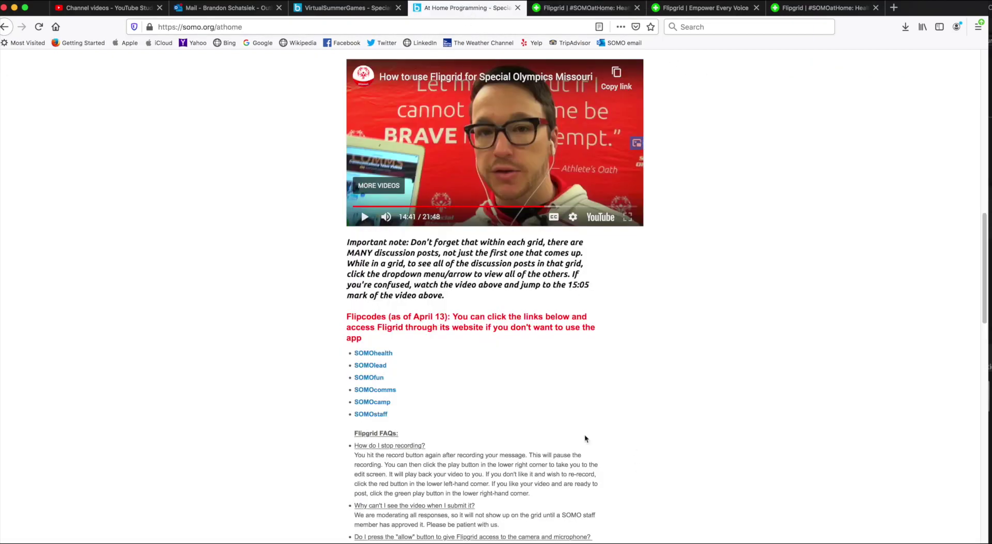
left_click(373, 381)
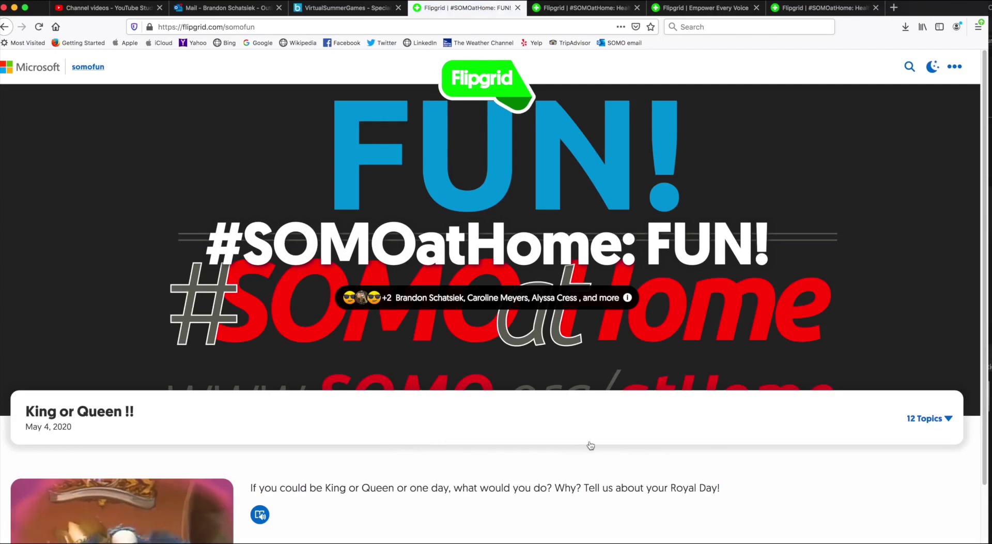
scroll(595, 440, "down", 3)
scroll(620, 429, "down", 5)
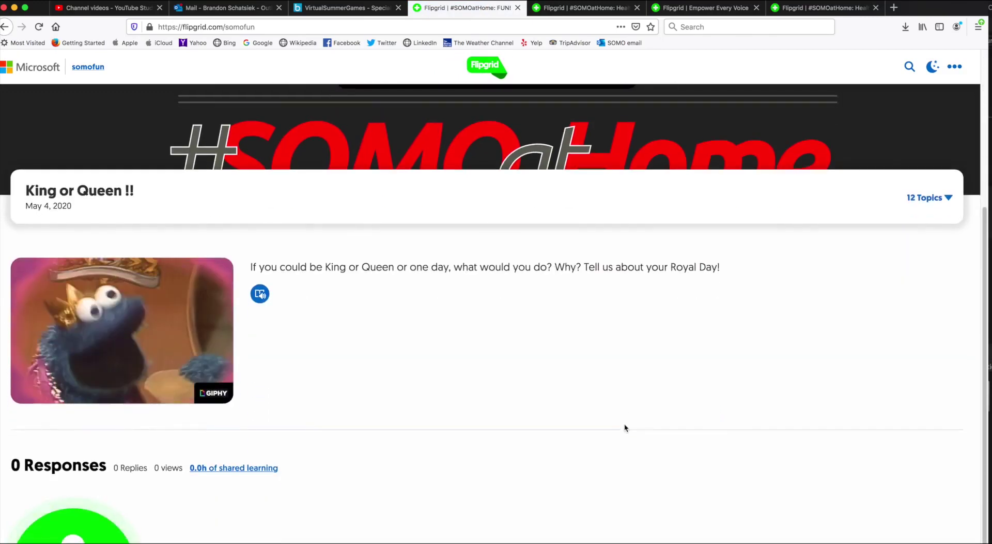
Open the One Million Dollars!! topic from the 12 topics, dismissing the log-in prompt.
left_click(949, 196)
scroll(632, 414, "down", 2)
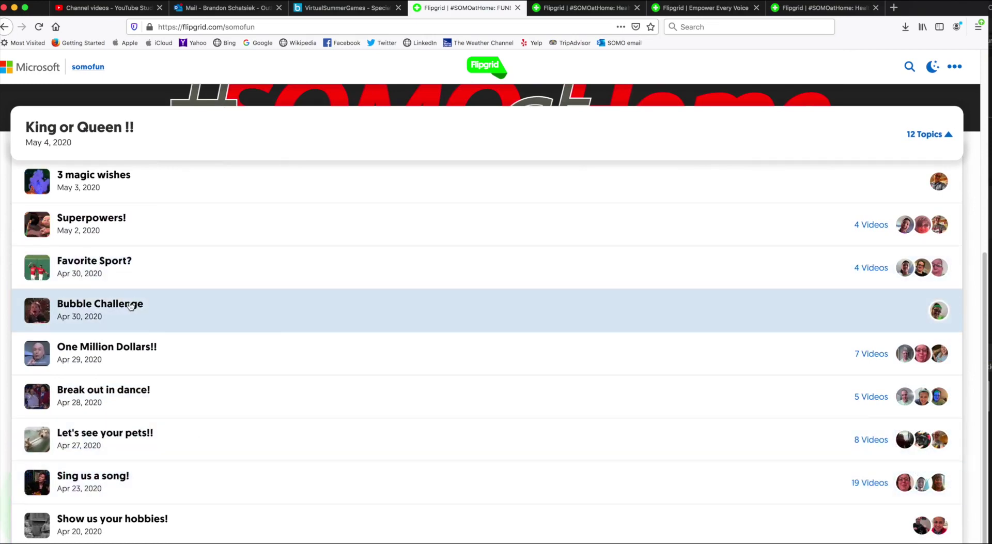
left_click(133, 348)
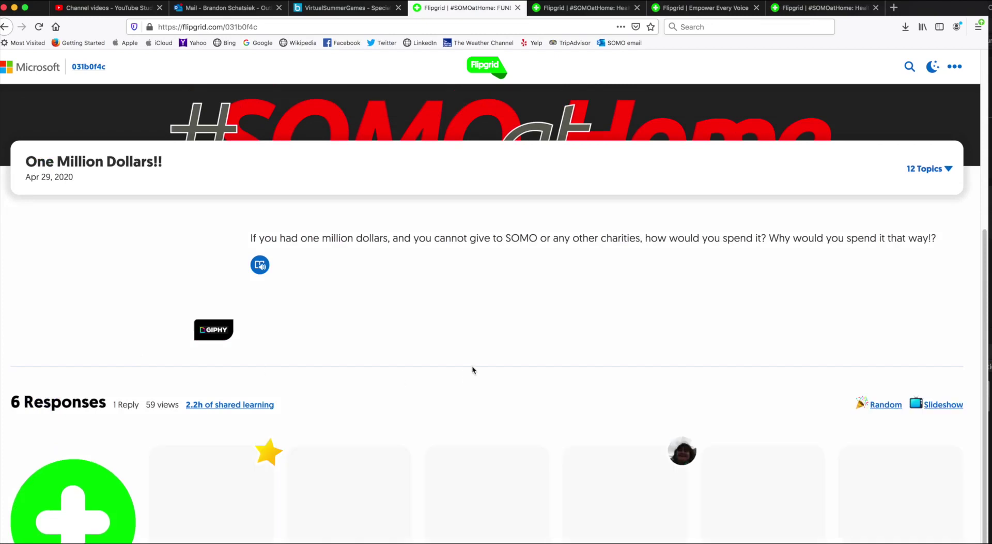
scroll(544, 249, "down", 1)
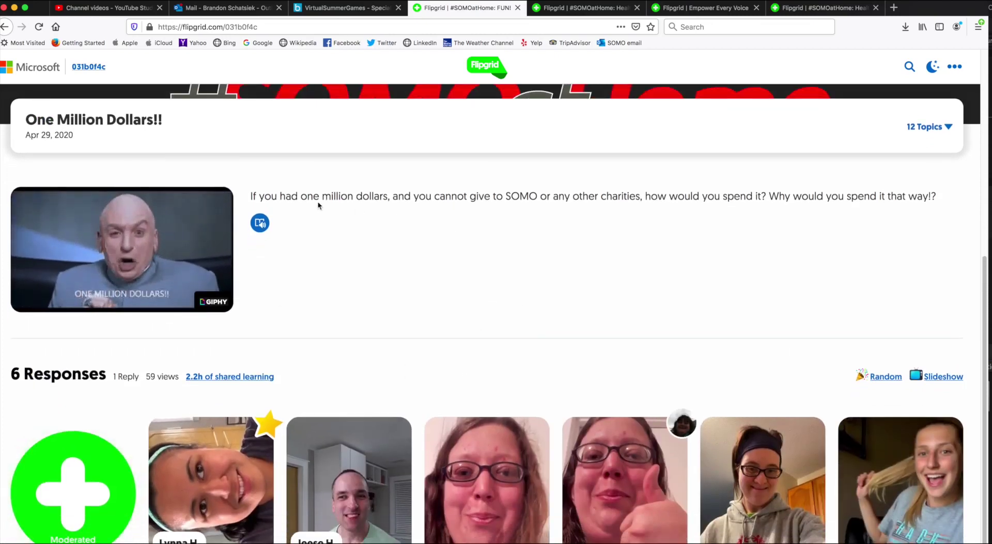
left_click(73, 491)
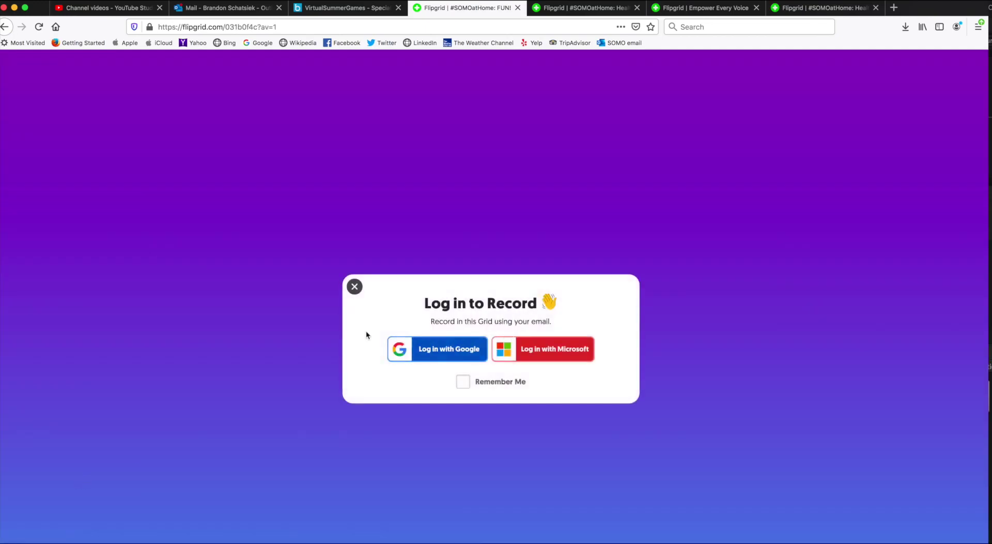
left_click(354, 287)
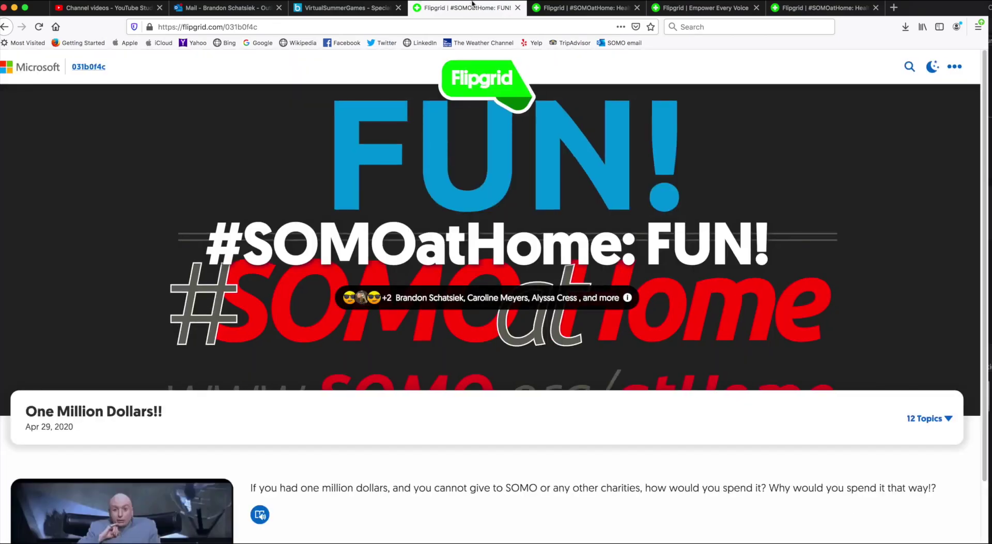
Switch to the Virtual Summer Games page, select its web address, and scroll down.
left_click(329, 11)
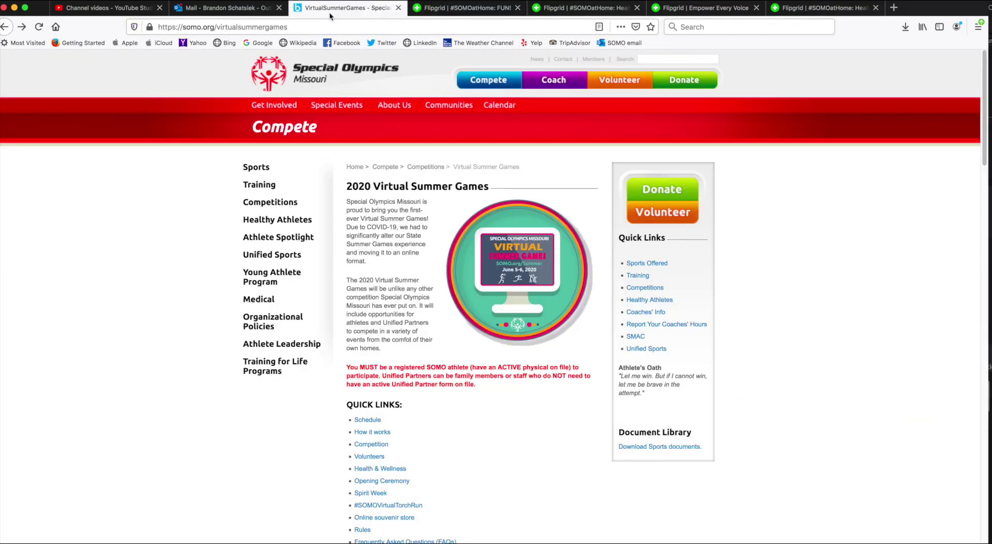
left_click(285, 27)
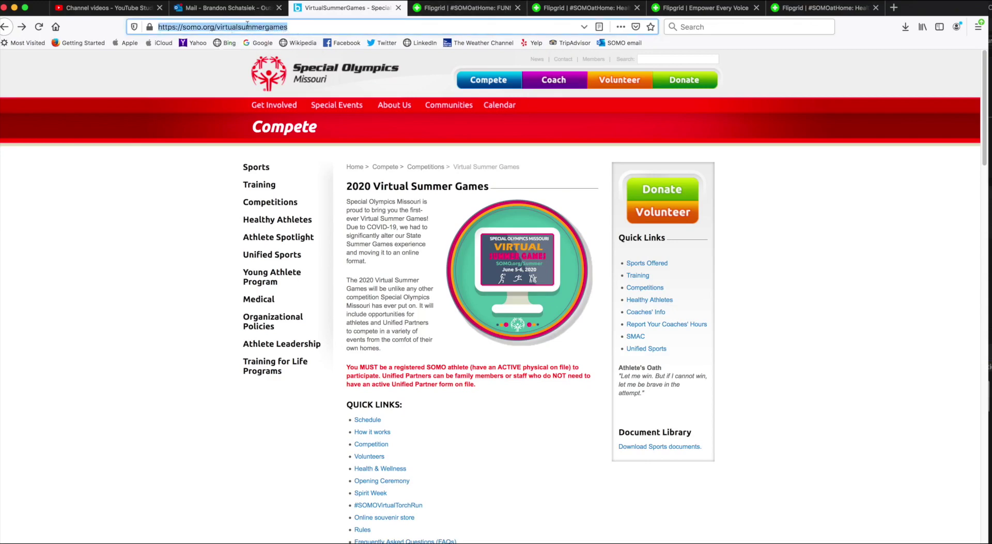
left_click(246, 27)
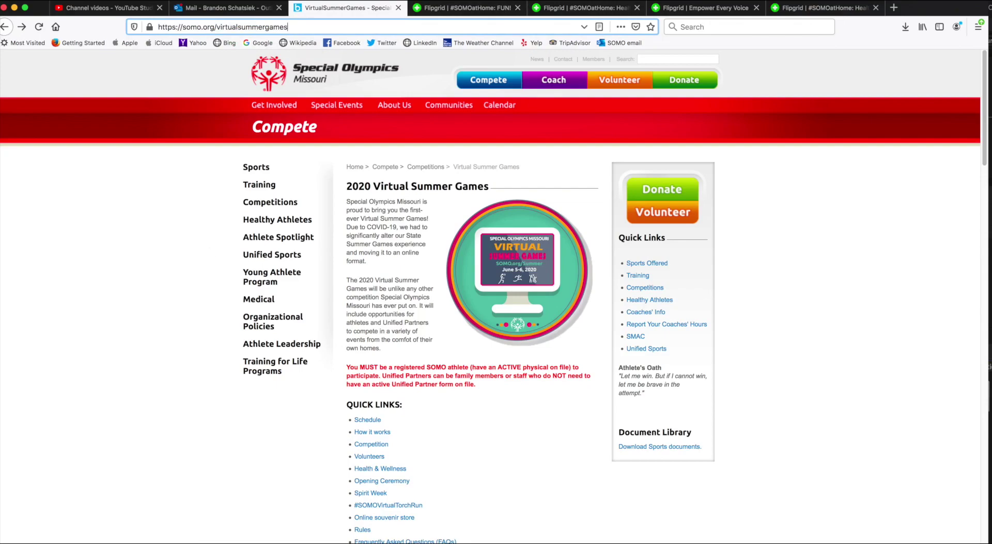
scroll(811, 373, "down", 5)
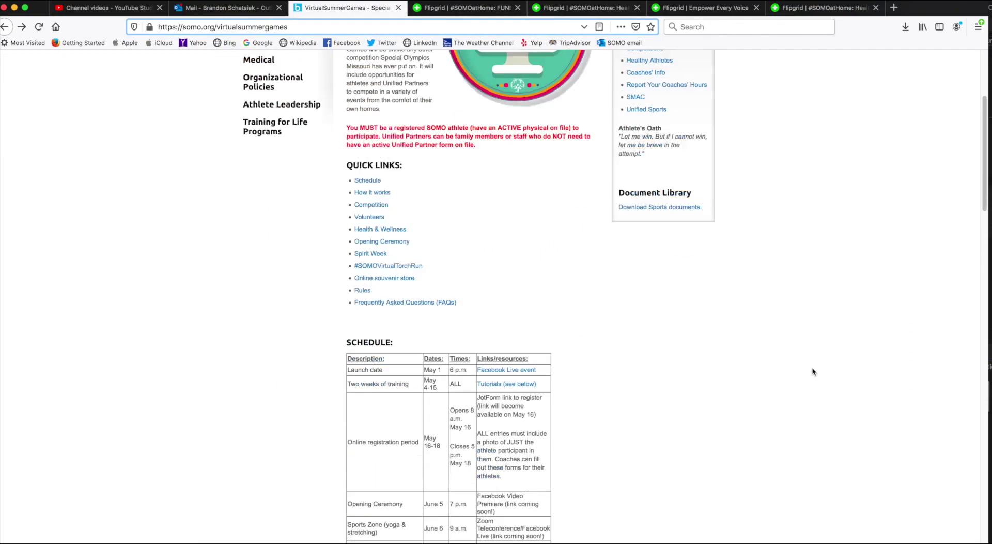
scroll(811, 372, "down", 1)
scroll(812, 373, "down", 4)
scroll(813, 372, "down", 3)
scroll(813, 368, "down", 5)
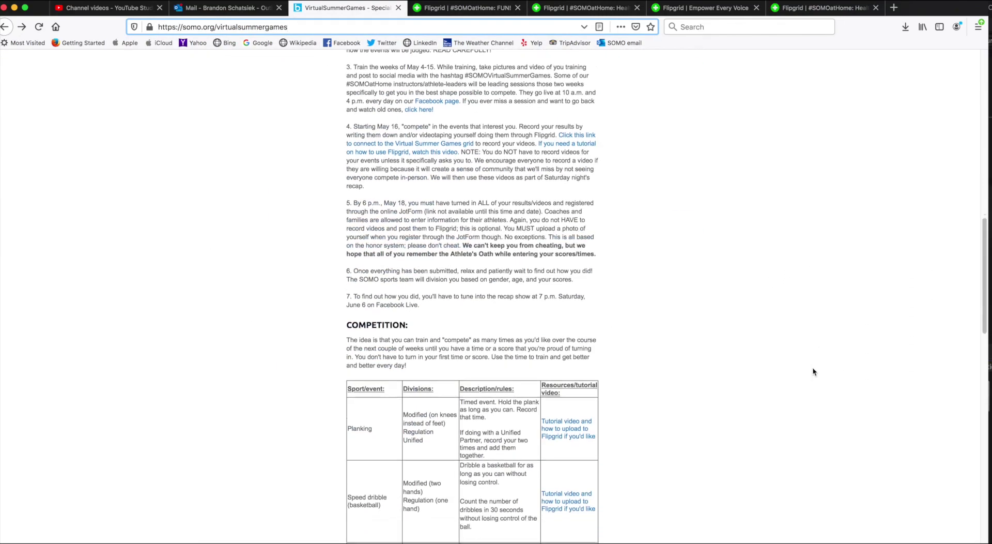
scroll(818, 360, "down", 4)
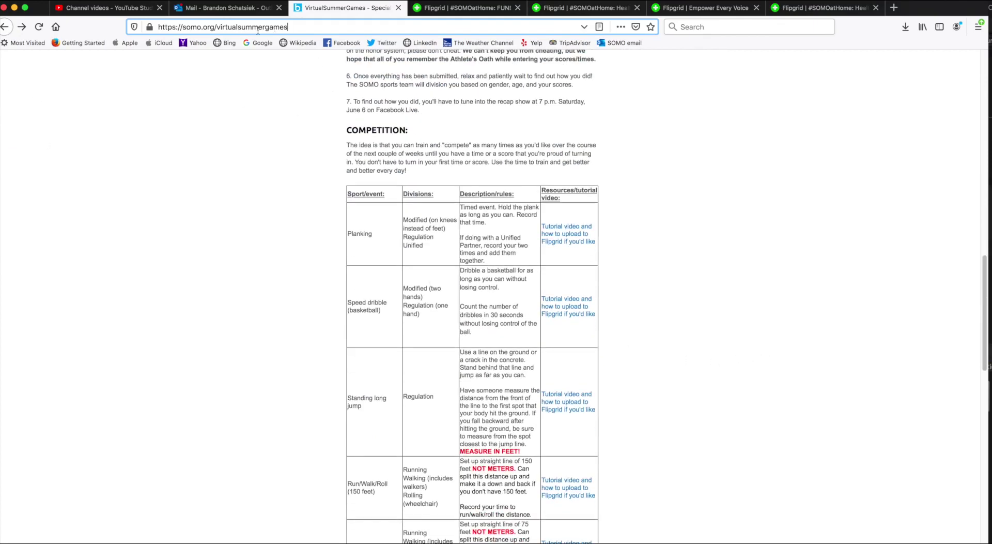
left_click(291, 23)
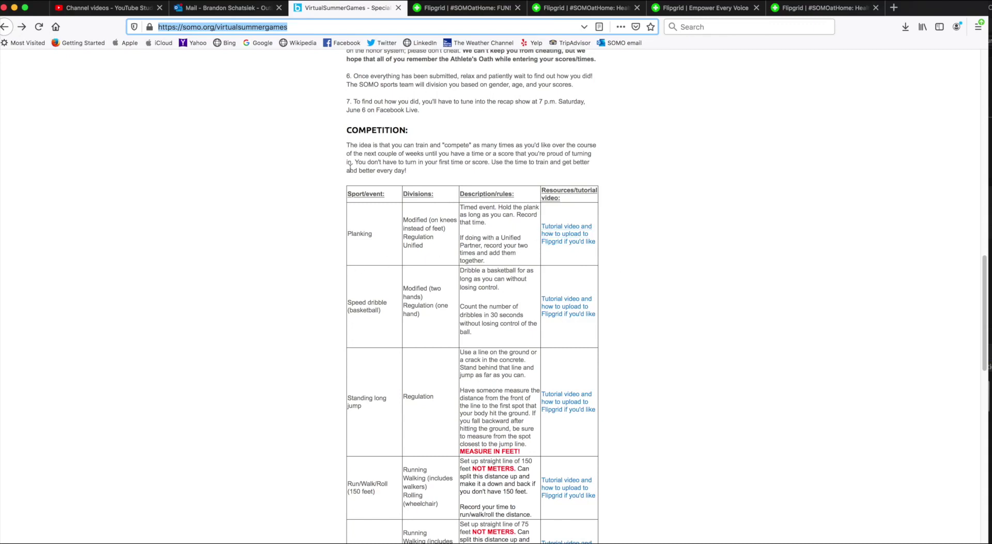
Open the Planking tutorial link from the Competition events table.
scroll(357, 233, "down", 1)
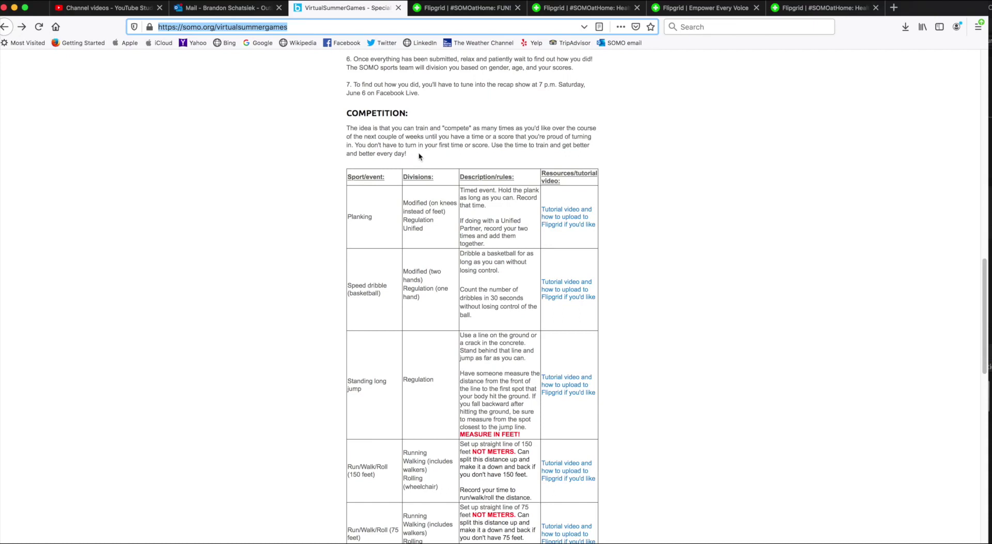
scroll(450, 248, "down", 3)
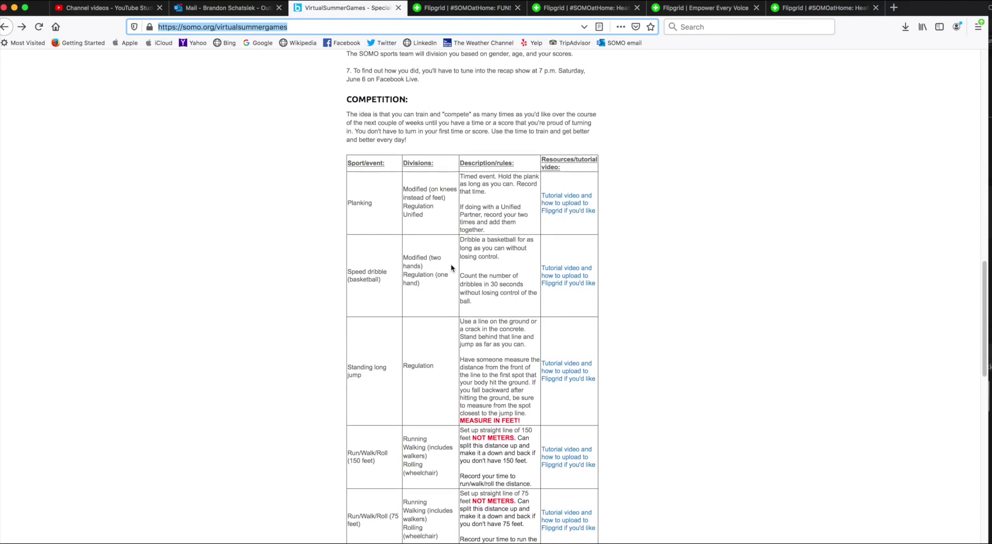
scroll(333, 230, "down", 1)
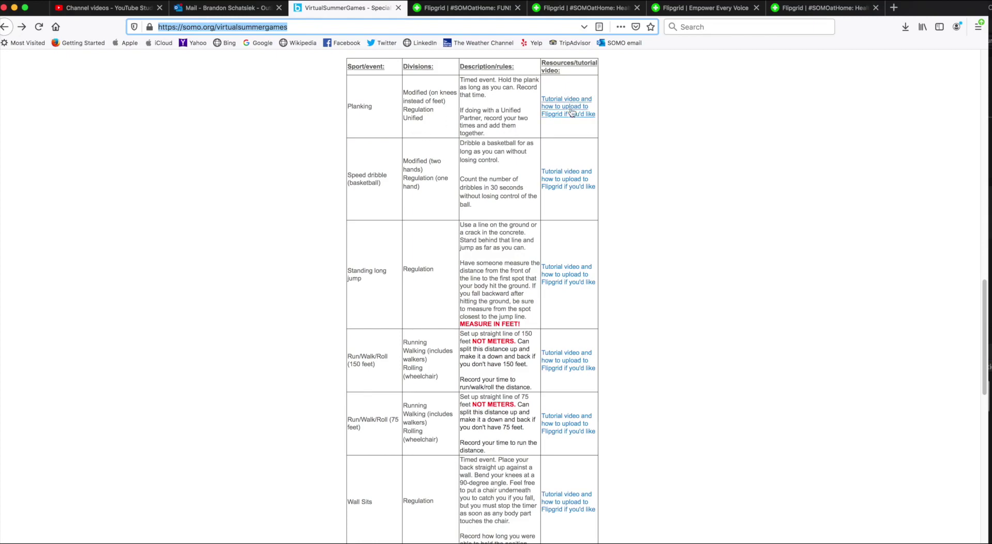
left_click(570, 108)
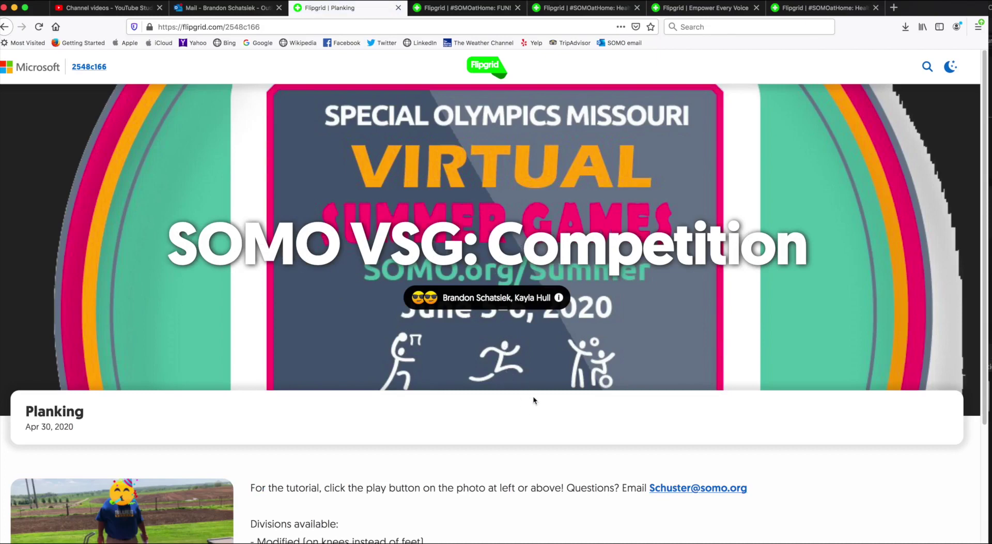
Browse the #SOMOatHome: FUN! grid's list of 12 topics.
left_click(947, 421)
scroll(387, 511, "down", 2)
scroll(388, 510, "down", 3)
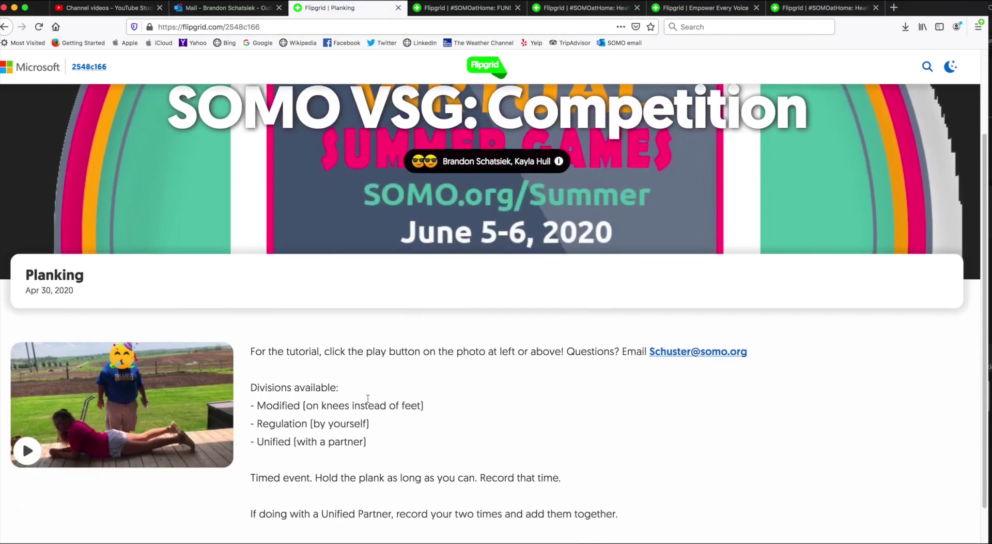
left_click(465, 7)
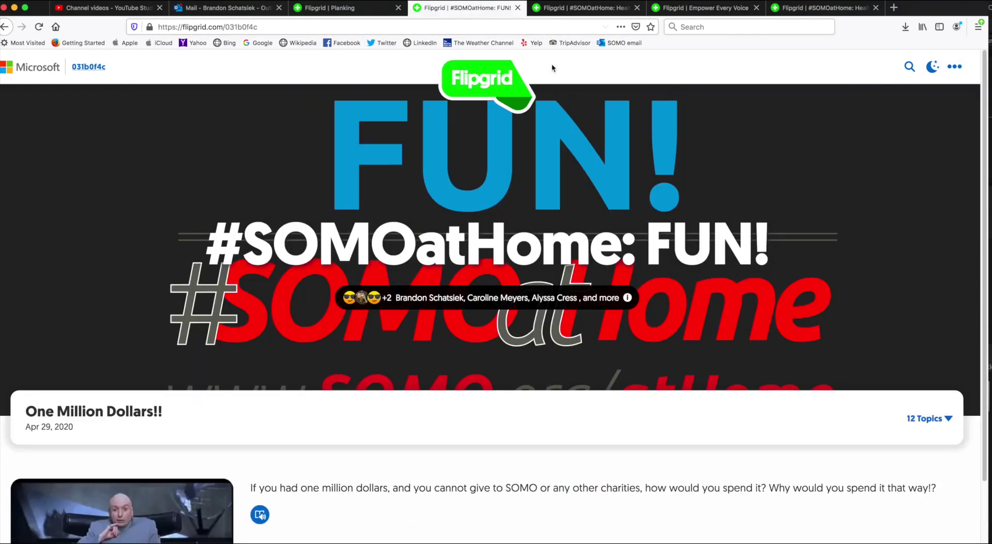
left_click(897, 420)
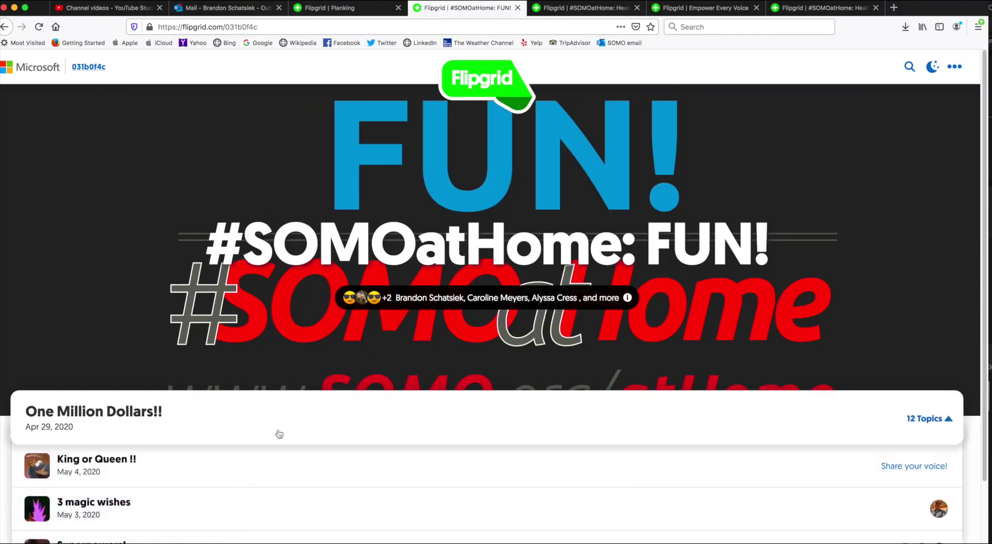
scroll(279, 435, "down", 3)
scroll(268, 428, "down", 2)
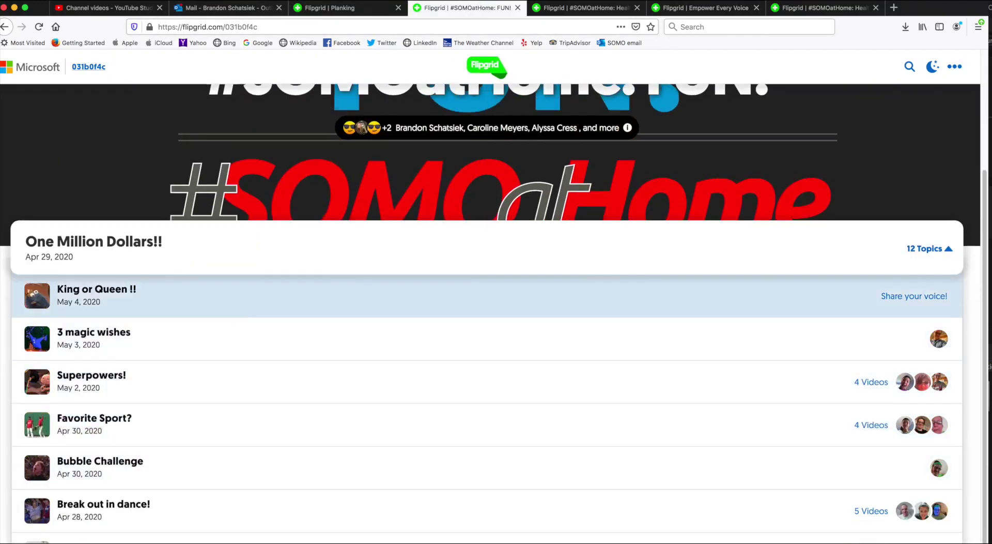
Read the Planking topic rules, then return to the Virtual Summer Games page.
left_click(313, 8)
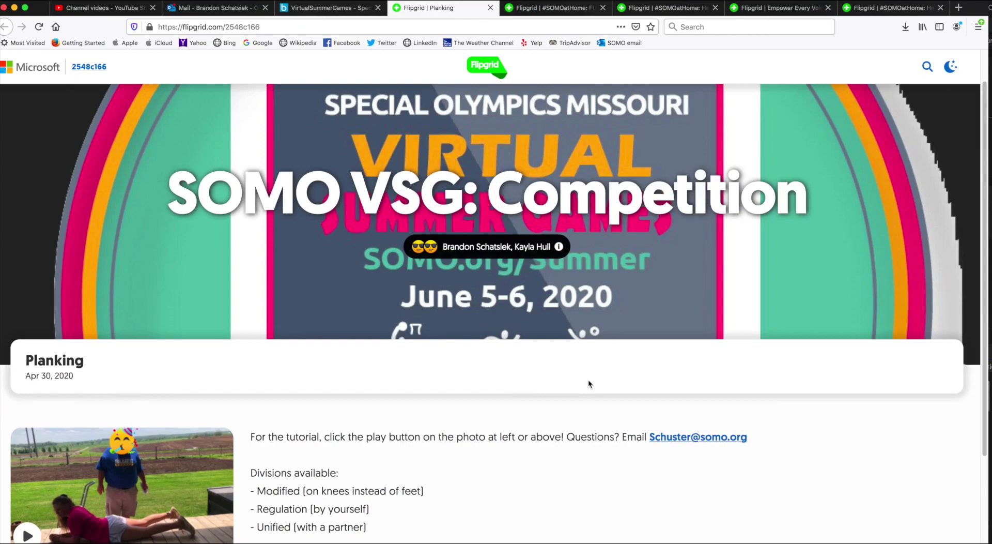
scroll(460, 464, "down", 3)
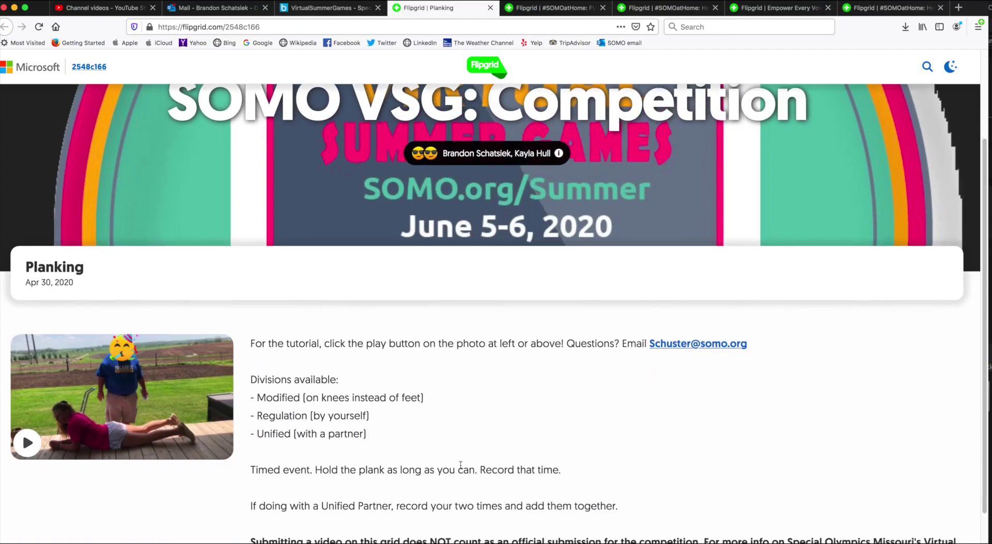
left_click(327, 10)
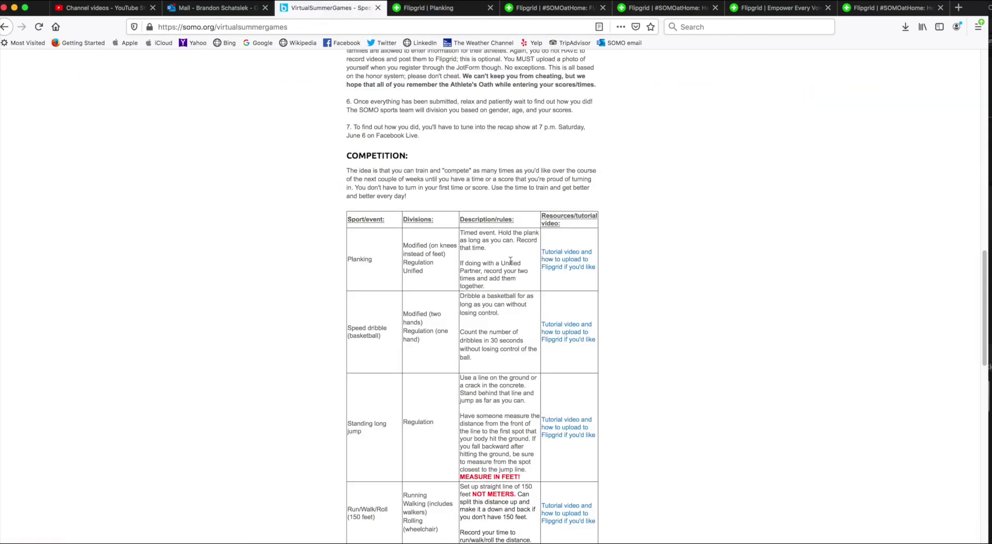
Open the Planking tutorial link in a new tab and view its Flipgrid topic page.
left_click(293, 28)
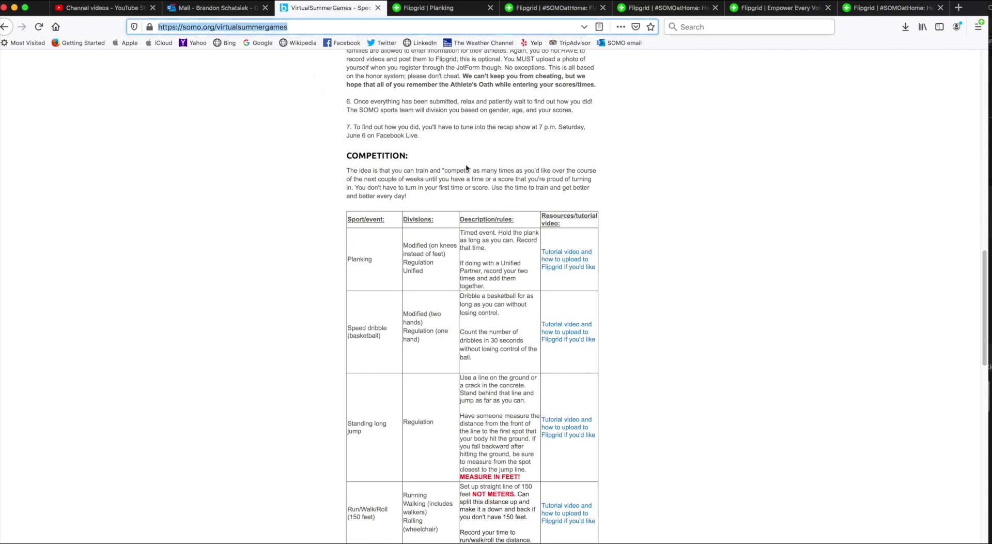
right_click(571, 263)
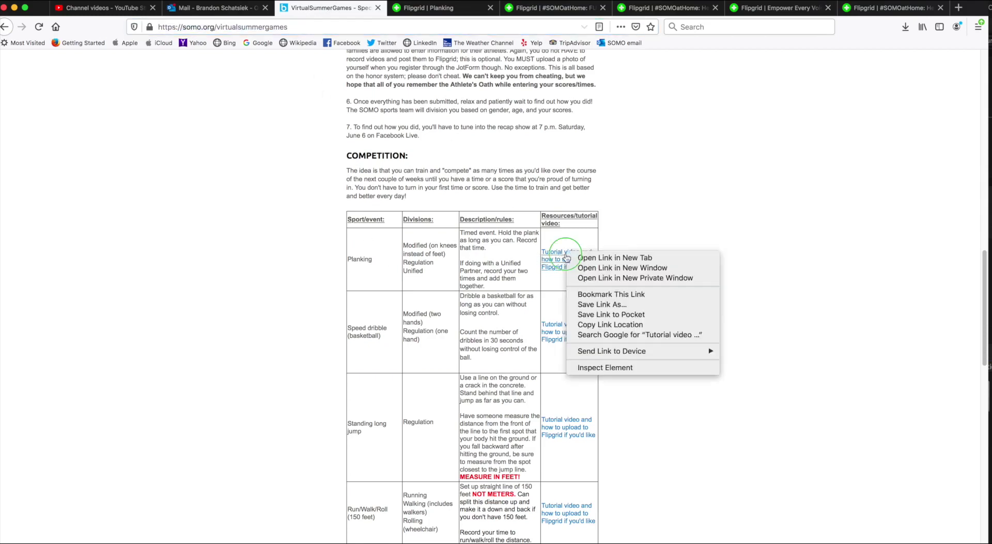
left_click(579, 258)
left_click(401, 9)
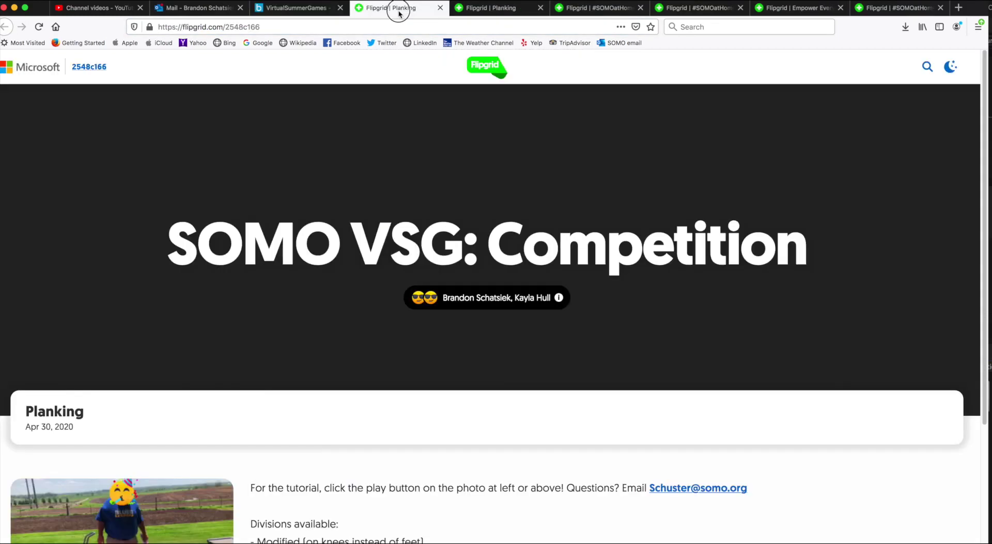
scroll(473, 485, "down", 2)
scroll(449, 342, "down", 4)
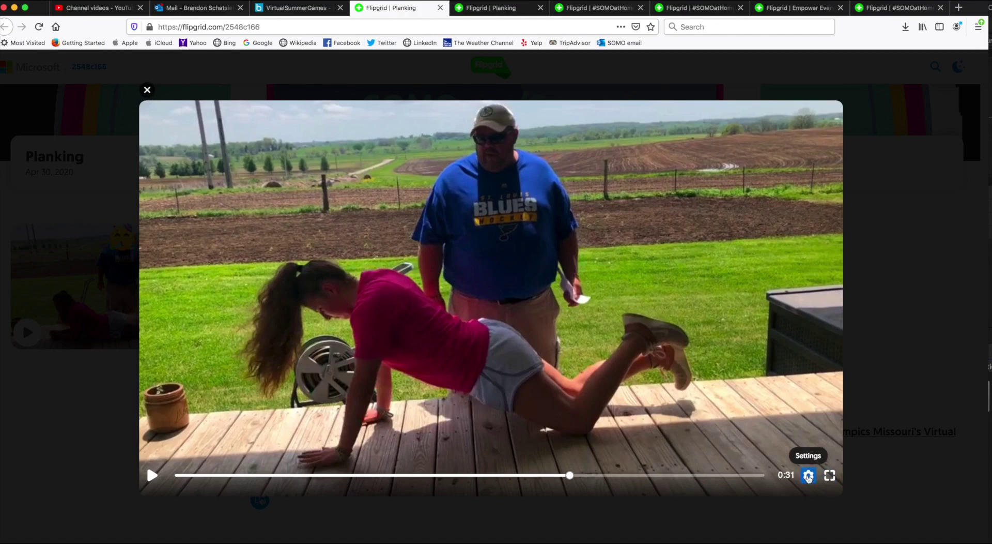
left_click(809, 476)
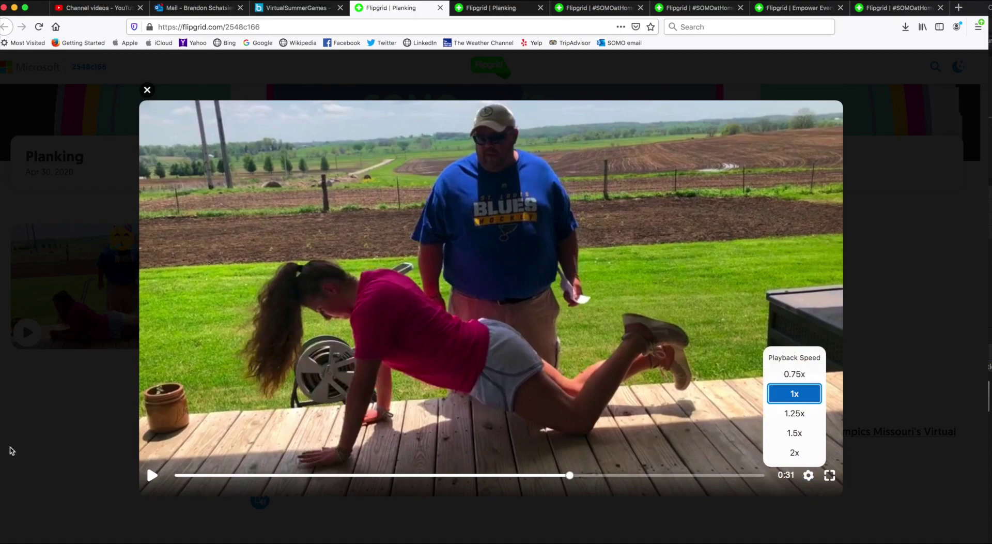
left_click(147, 91)
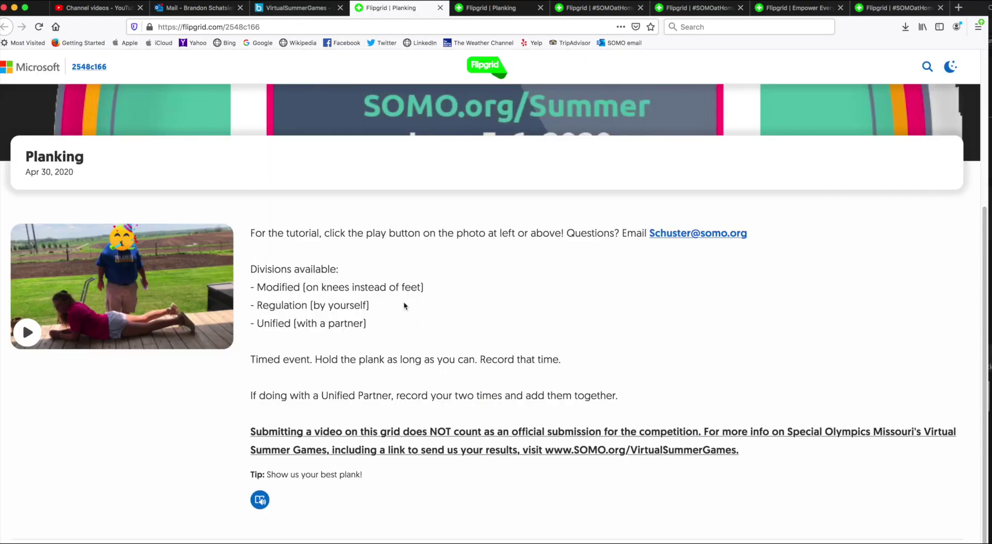
left_click_drag(392, 331, 260, 268)
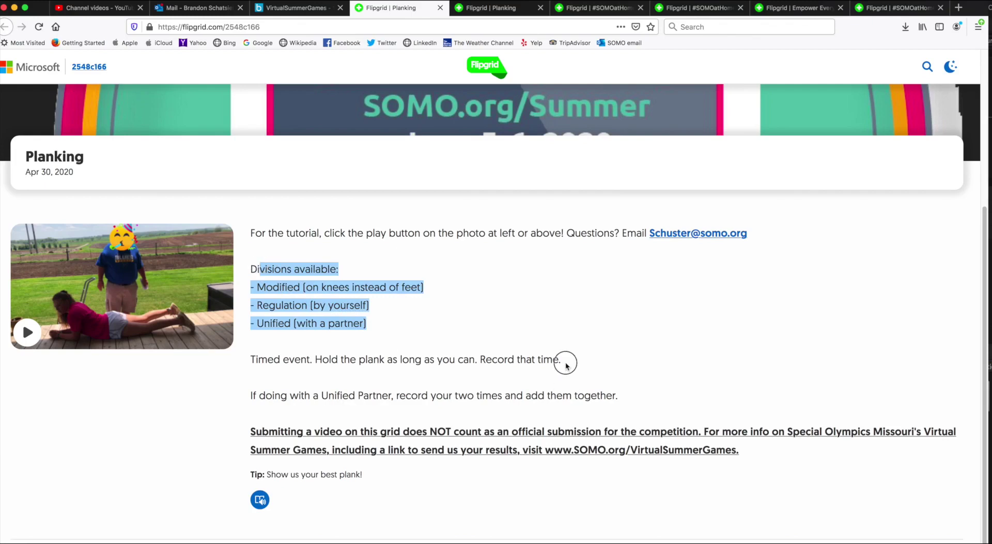
left_click_drag(566, 365, 291, 368)
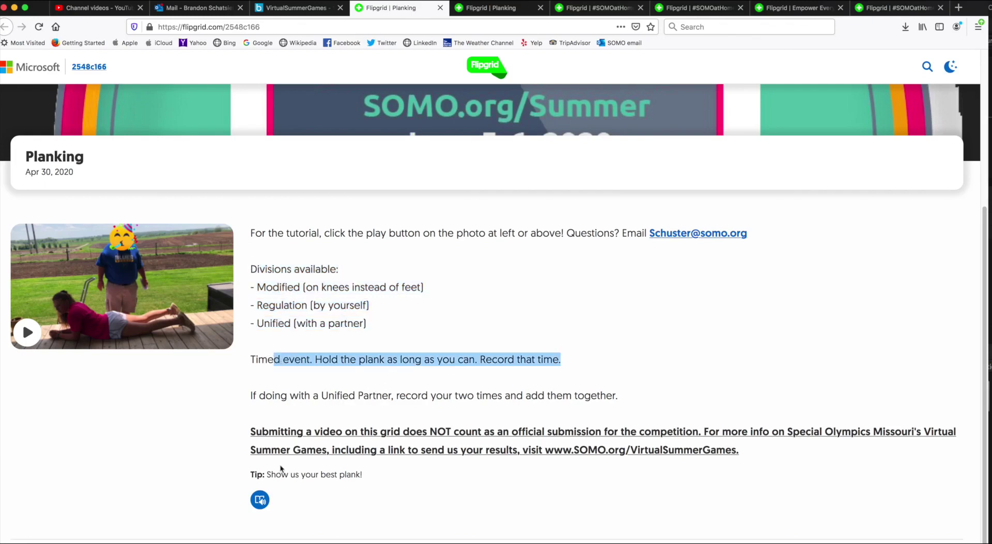
scroll(280, 468, "down", 5)
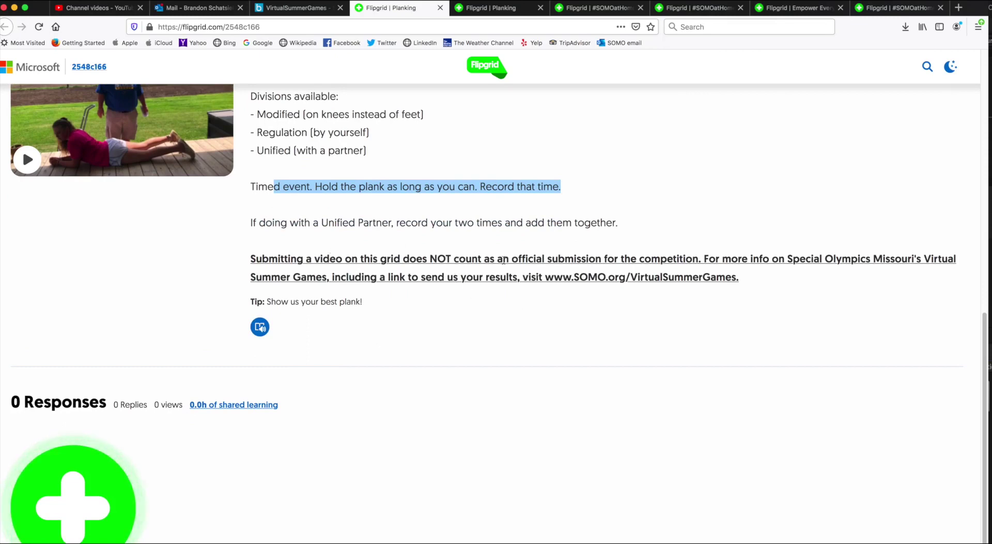
left_click_drag(518, 259, 698, 255)
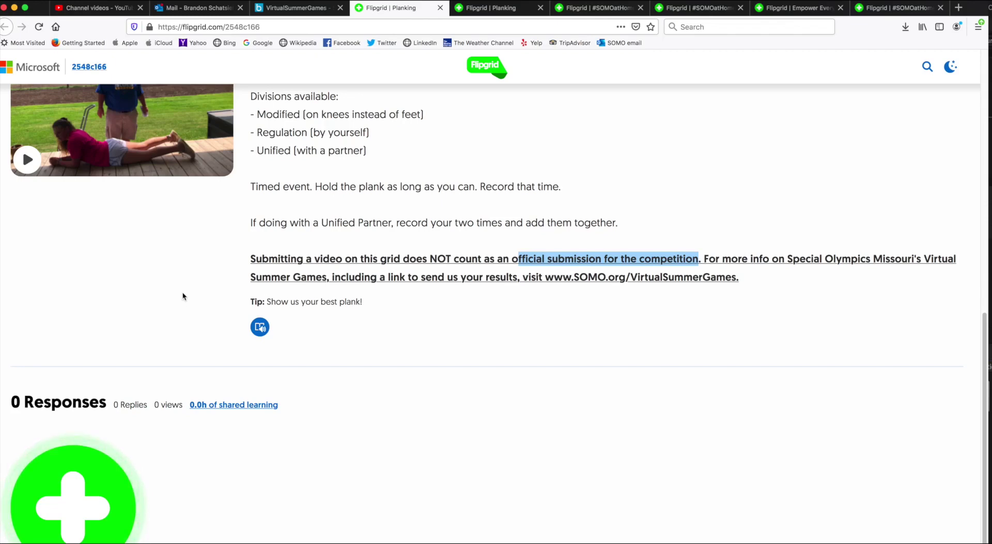
left_click(106, 475)
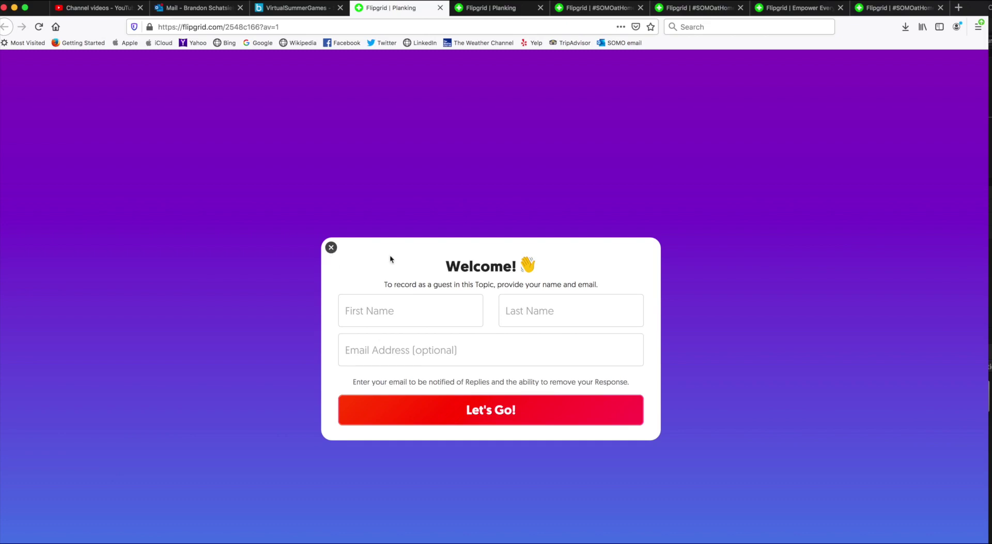
Enter a placeholder guest first and last name, leaving the email blank.
left_click(392, 314)
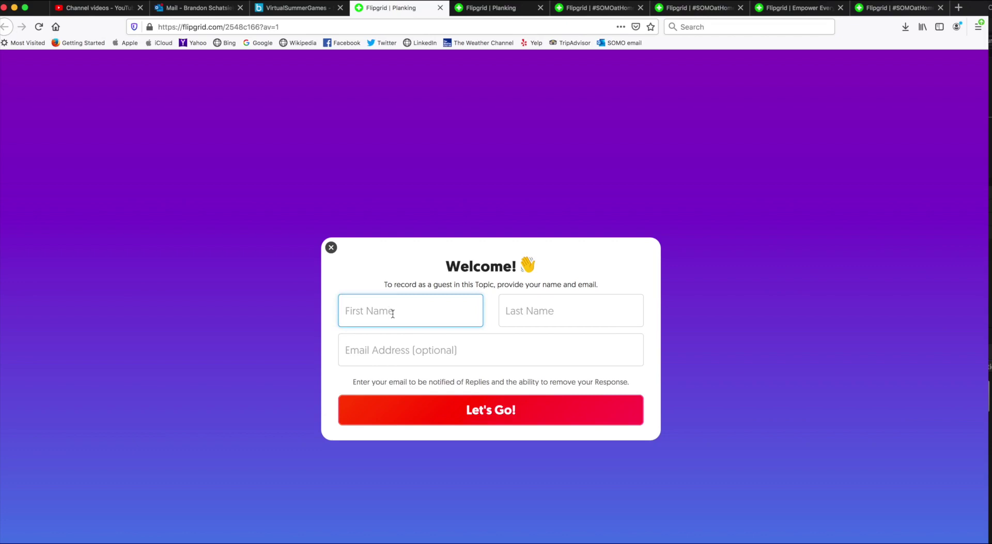
type("Test")
key("Tab")
type("McTe")
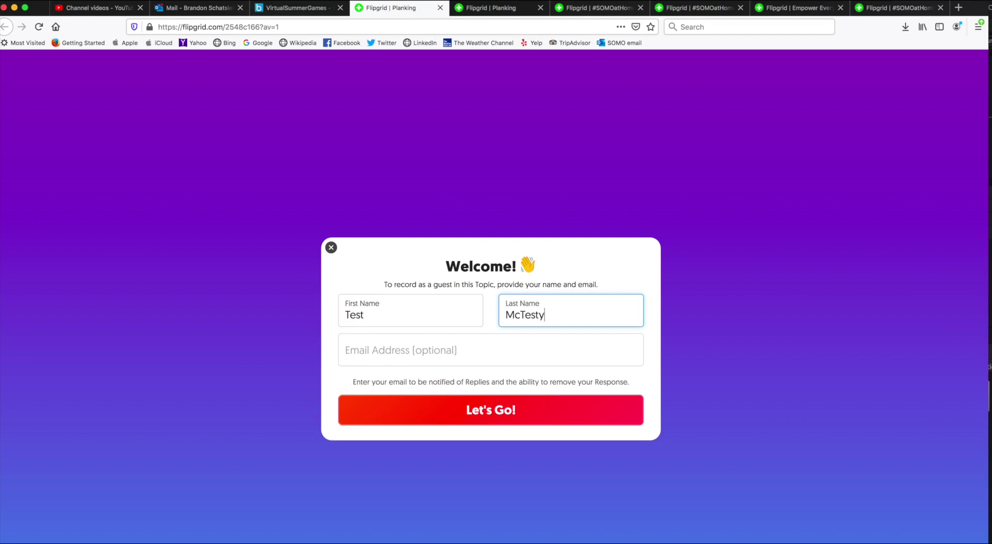
left_click(430, 358)
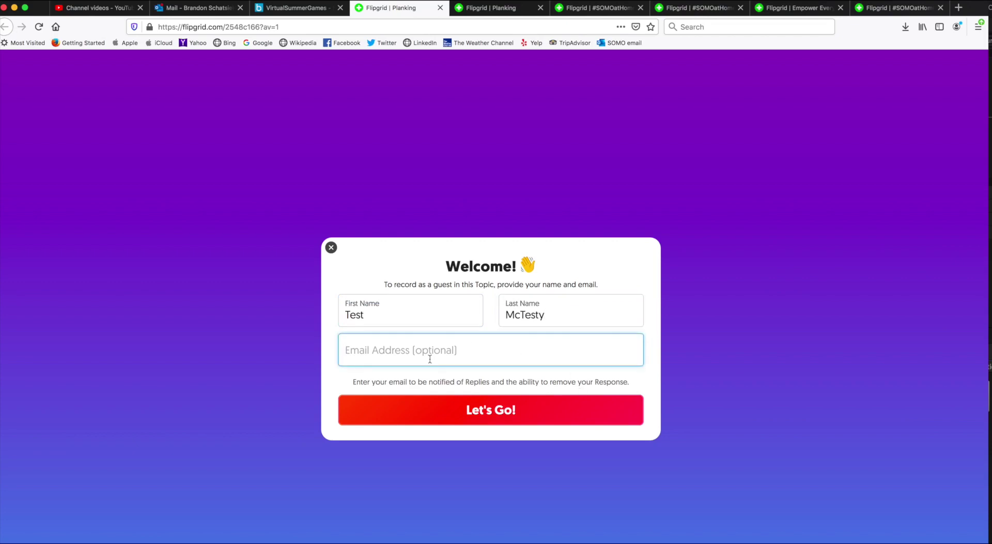
left_click(640, 387)
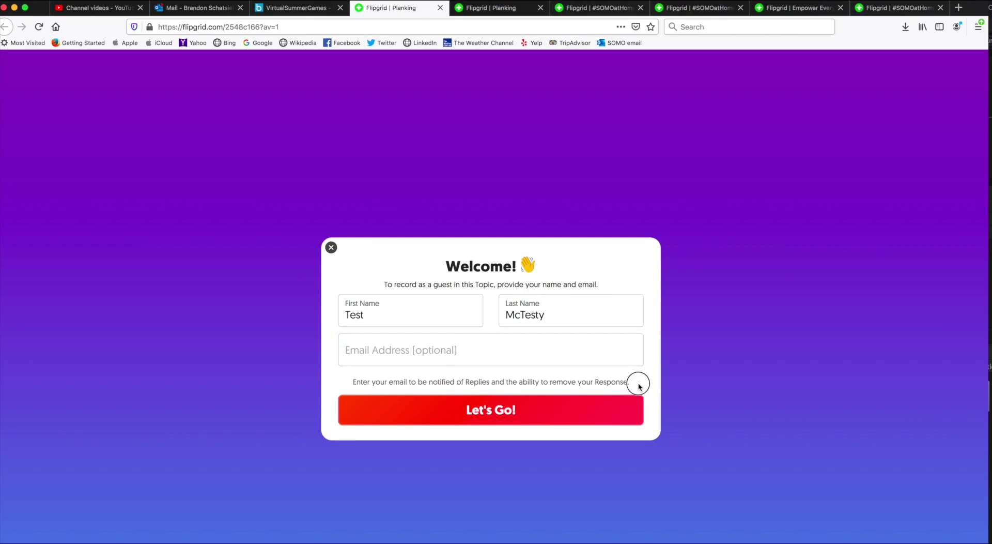
Read over the email notification note, then submit the guest details with Let's Go!
left_click(480, 363)
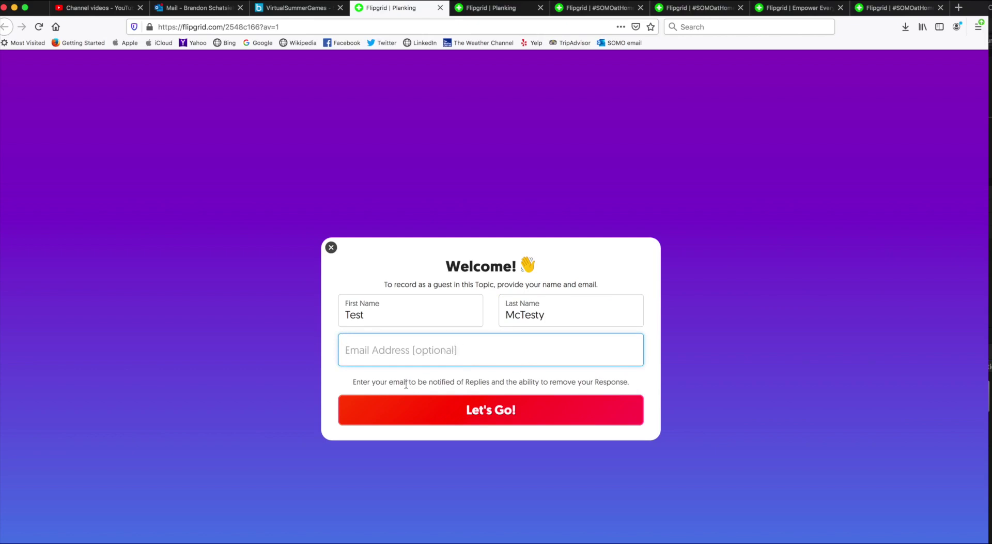
left_click_drag(357, 383, 635, 383)
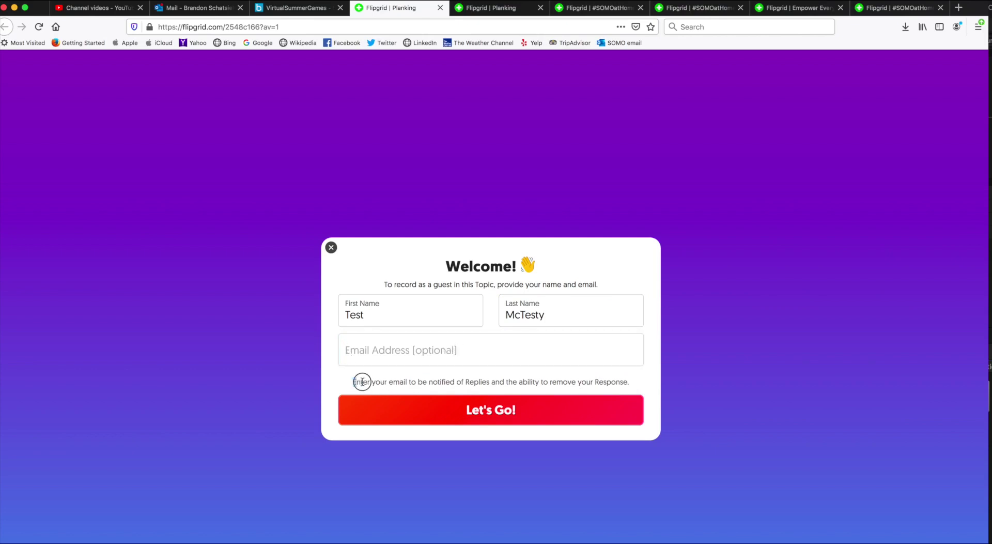
triple_click(627, 382)
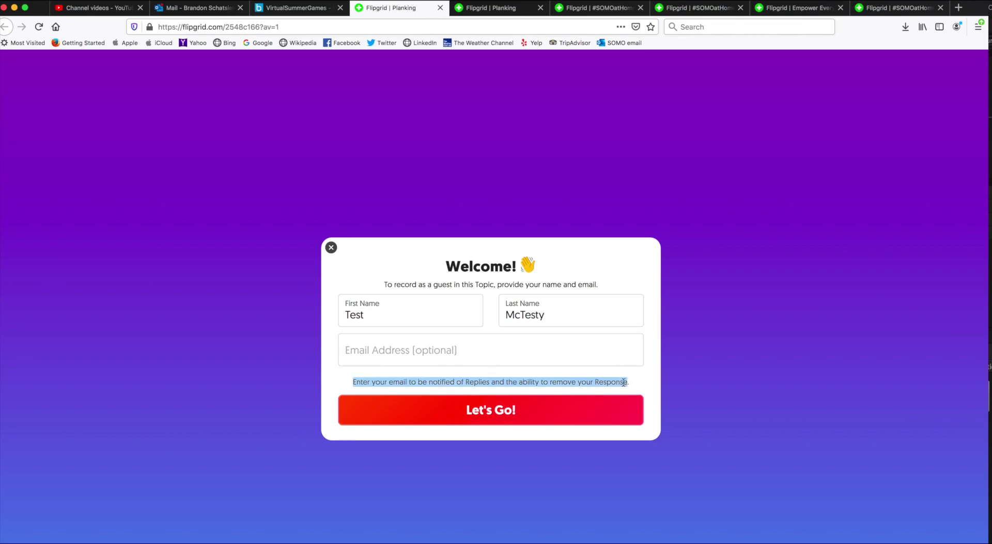
double_click(555, 384)
left_click(347, 382)
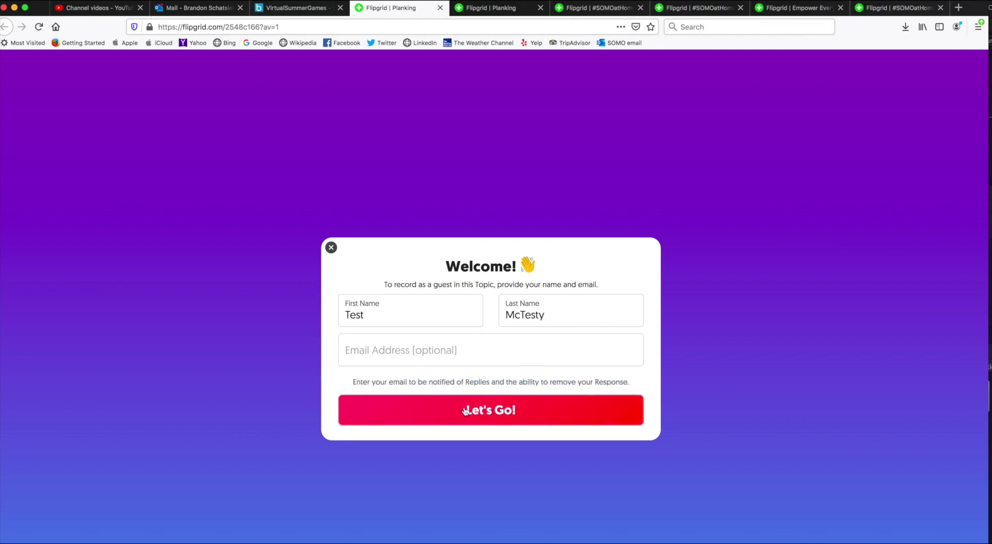
left_click(437, 406)
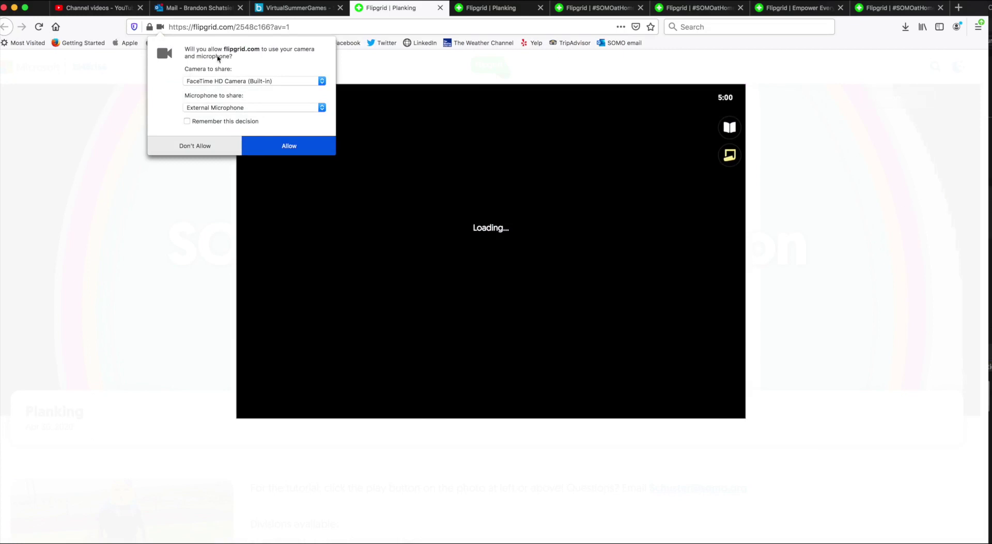
Allow camera access, record a short Planking clip in two takes, and open it for review.
left_click(289, 147)
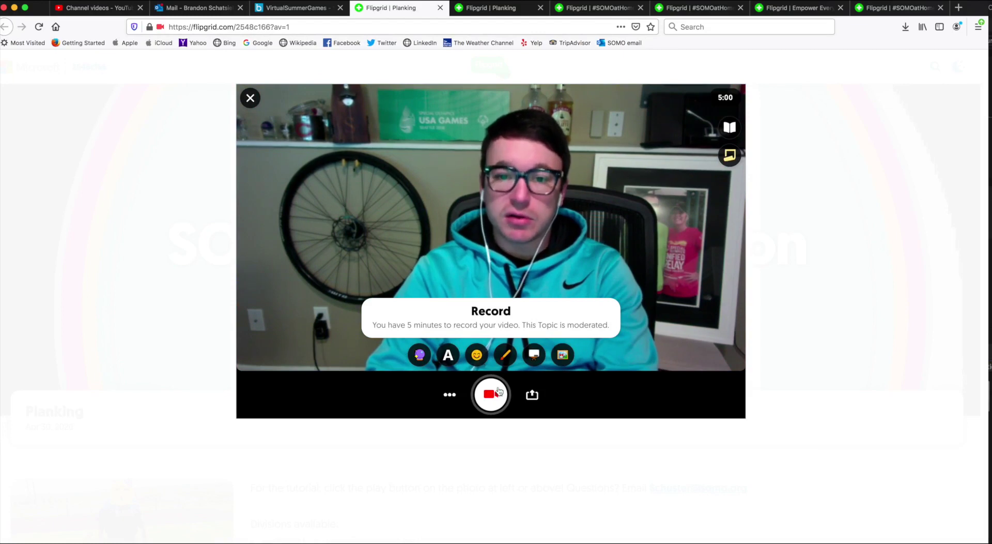
left_click(491, 395)
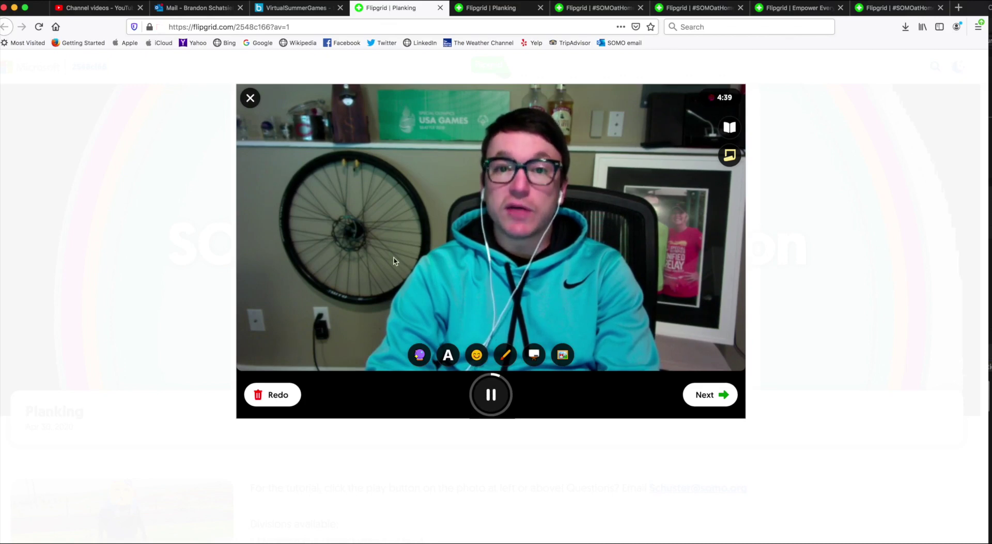
left_click(490, 397)
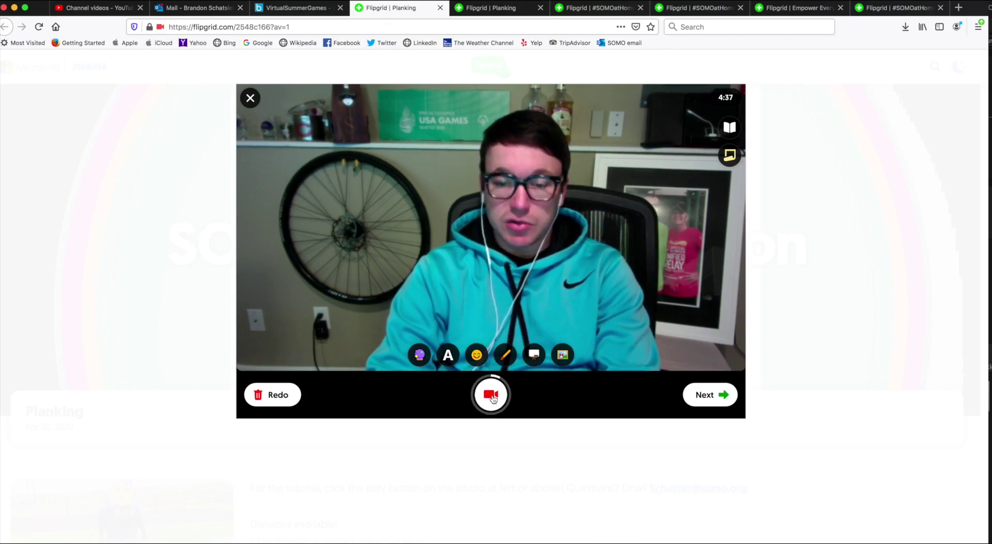
left_click(493, 397)
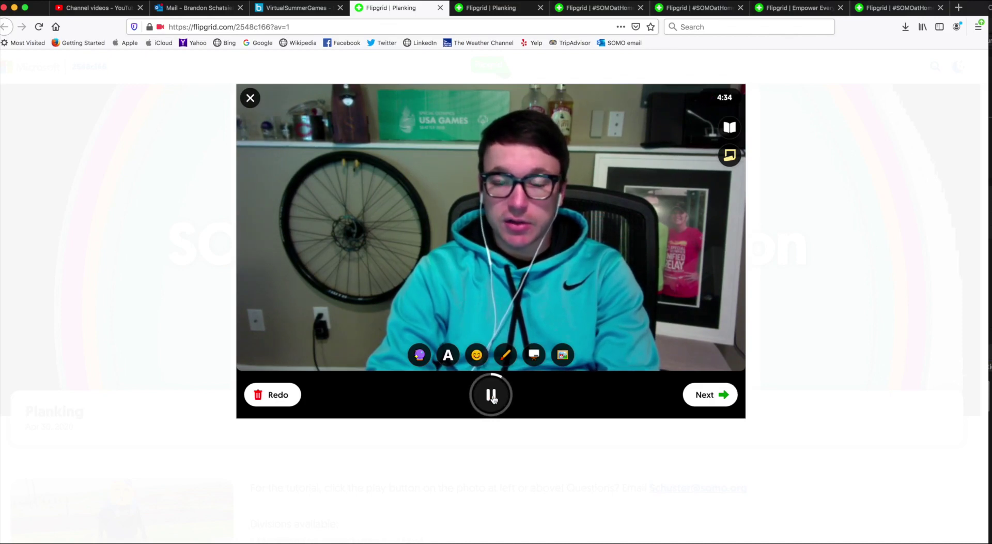
left_click(493, 397)
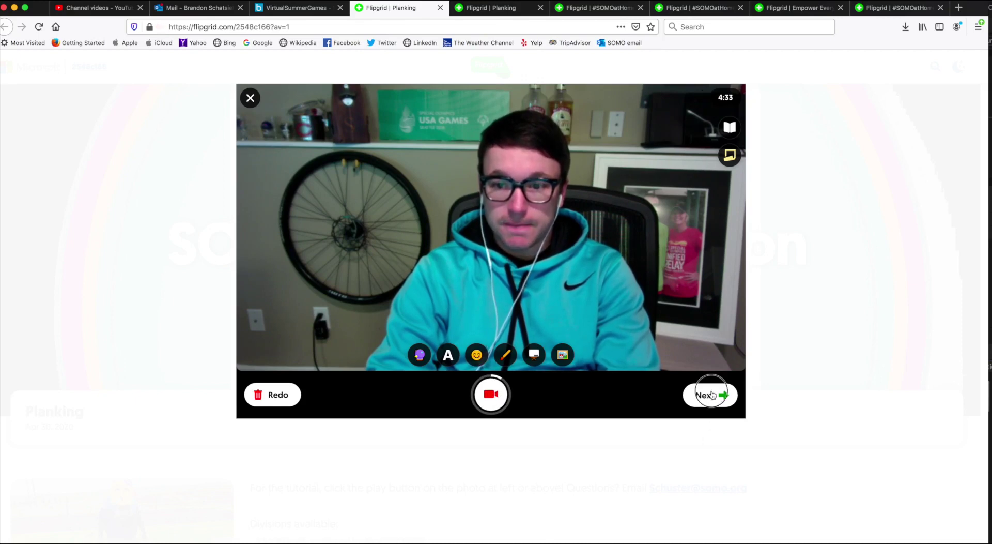
left_click(707, 395)
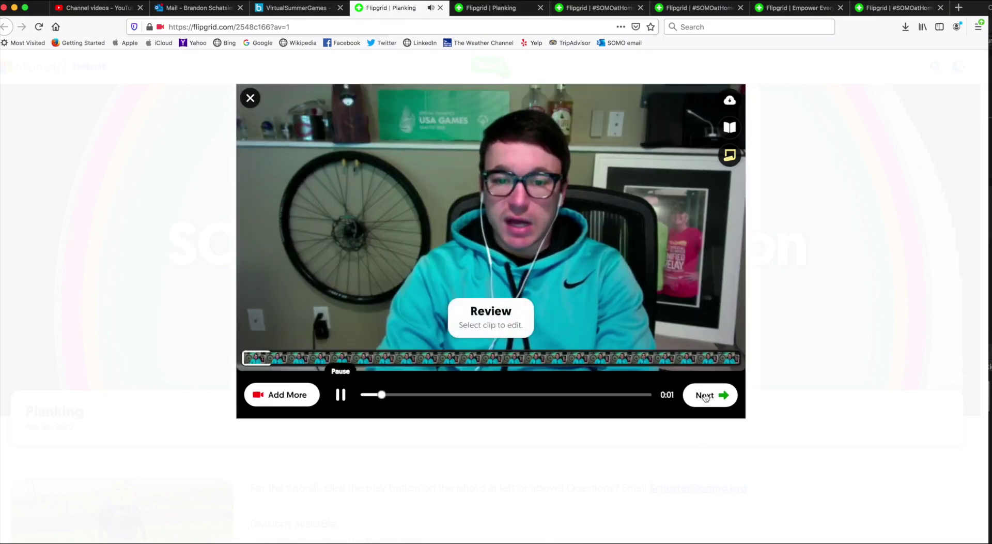
Take a selfie and put the star-struck sticker on it.
left_click(706, 395)
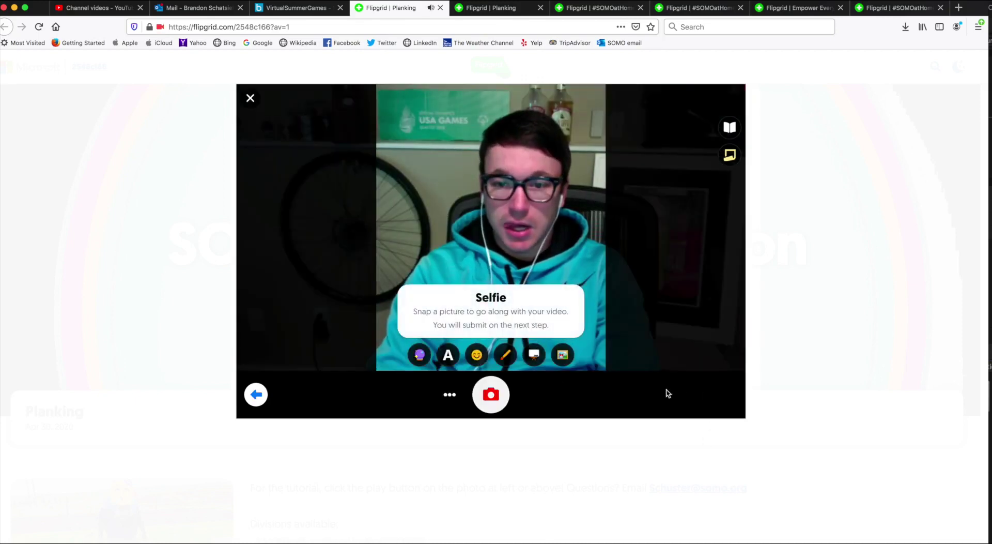
left_click(491, 394)
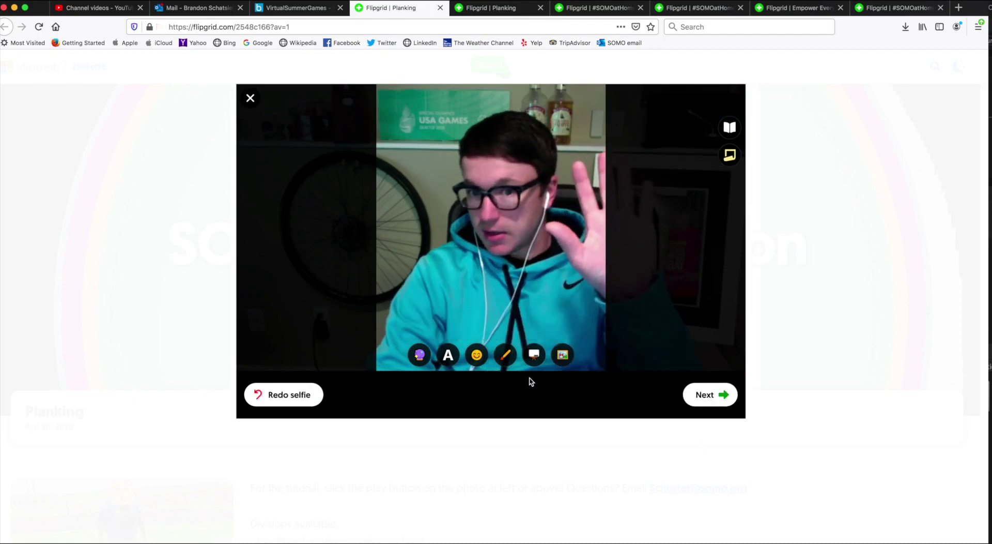
left_click(477, 354)
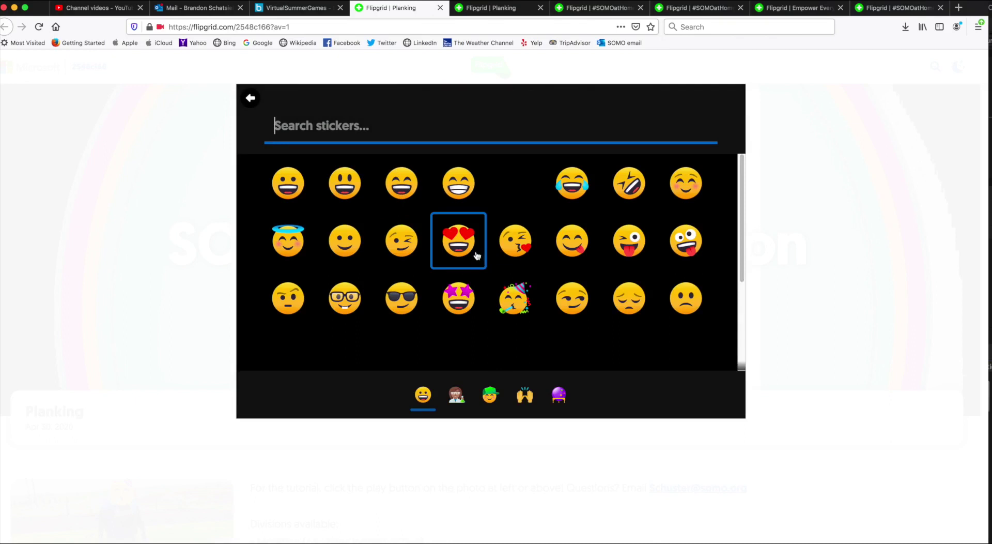
left_click(467, 300)
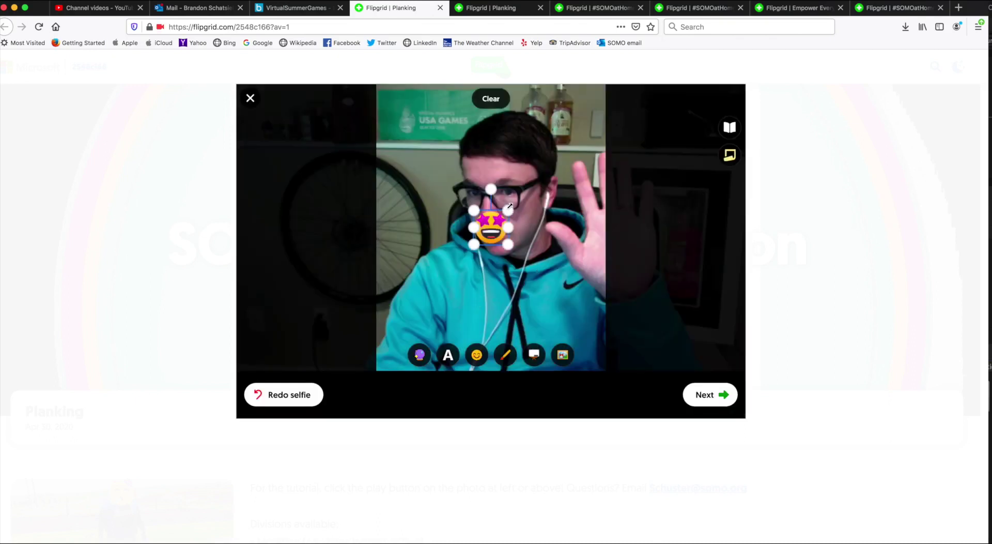
Enlarge the star-struck sticker to cover the face and submit the video.
left_click_drag(509, 207, 556, 167)
left_click_drag(516, 207, 489, 192)
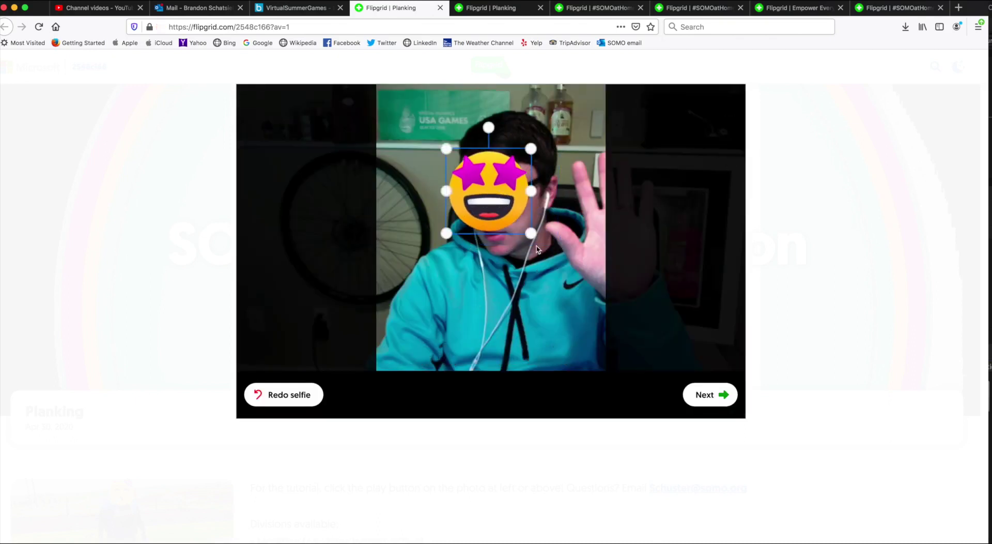
left_click_drag(536, 250, 530, 214)
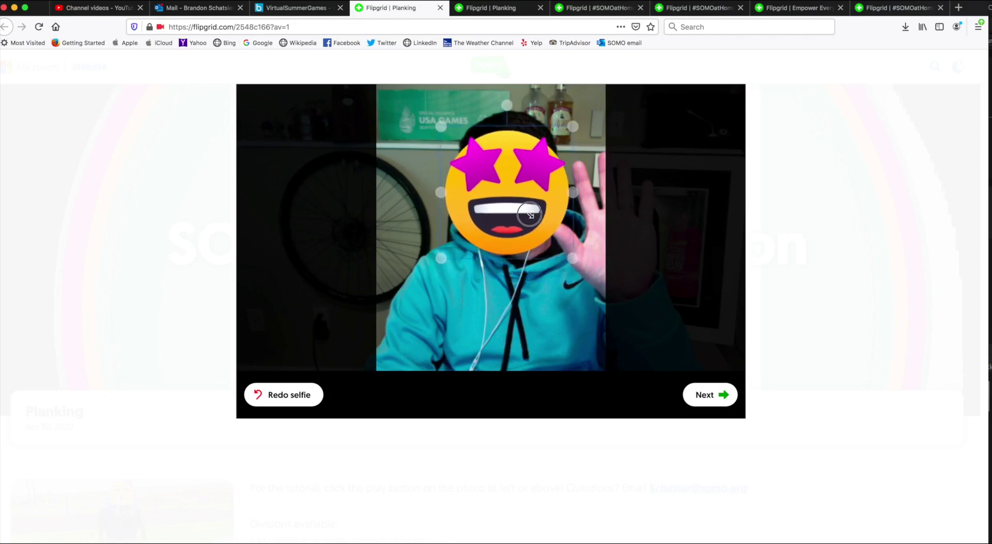
left_click(707, 395)
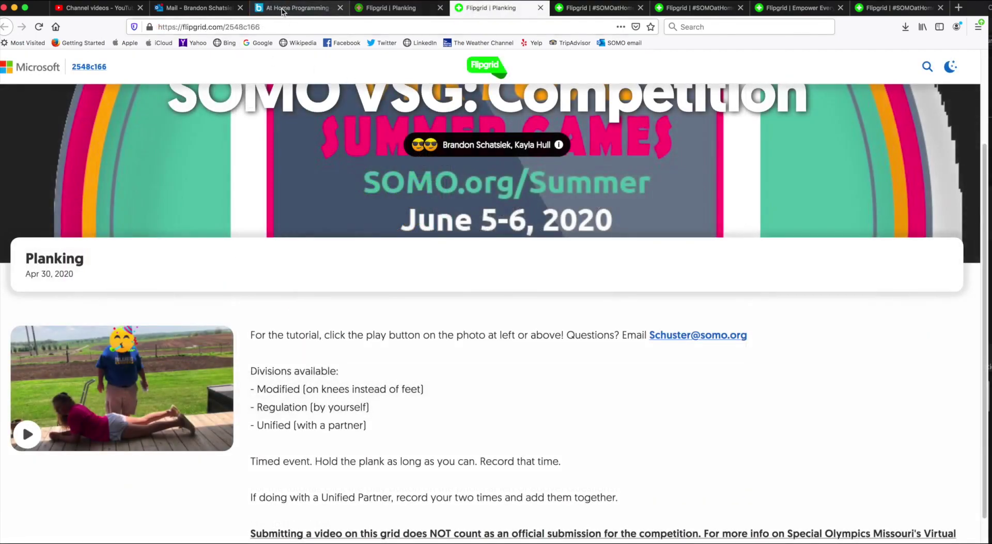
Scroll back to the top of the Planking topic page and select the web address.
scroll(556, 394, "up", 1)
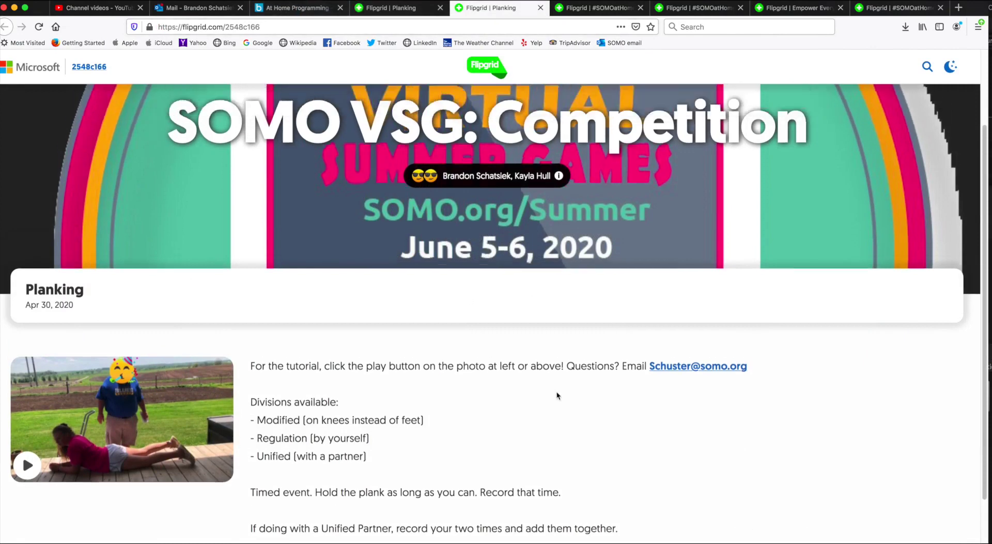
scroll(508, 374, "up", 2)
left_click(264, 28)
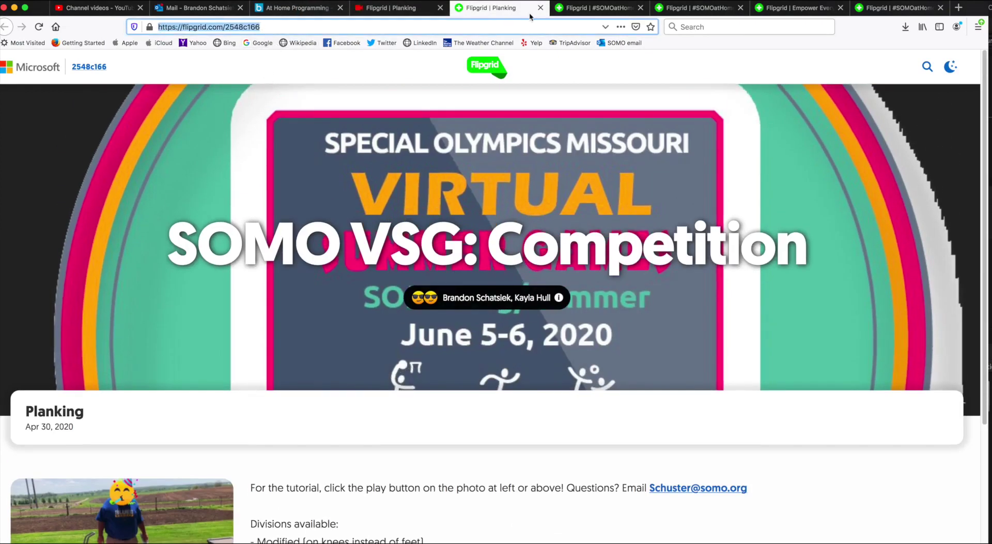
Load flipgrid.com in a new browser tab.
left_click(960, 8)
type("fli")
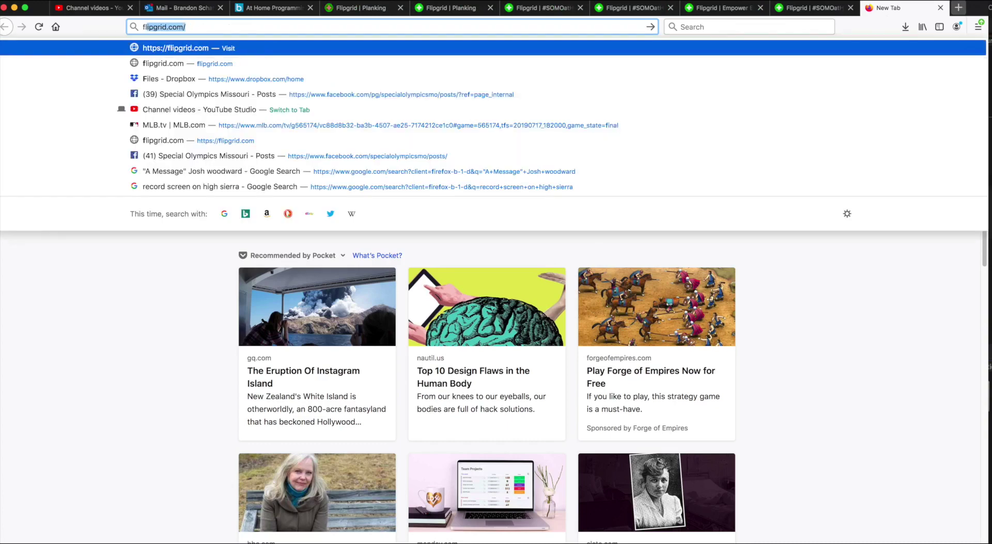
key("BackSpace")
type("pgrid")
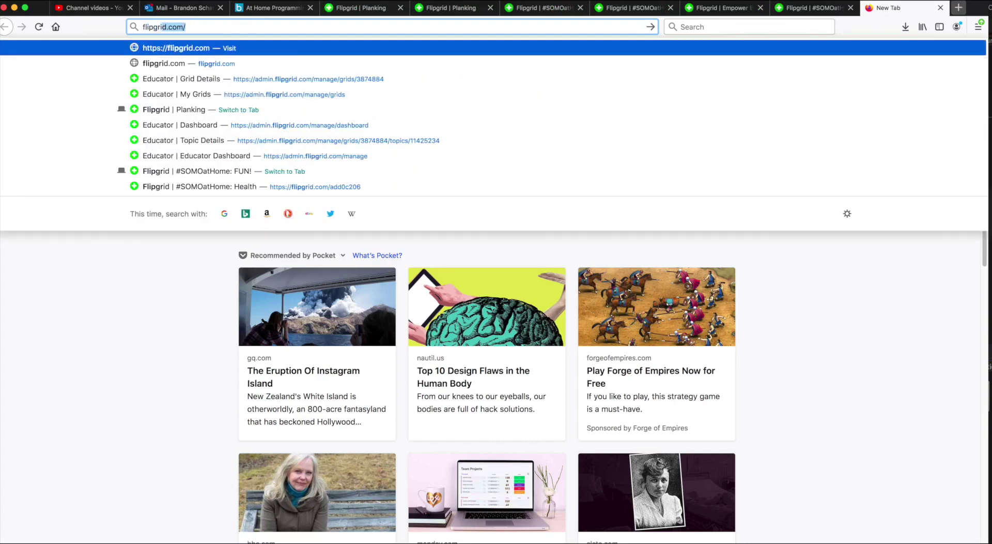
key("Return")
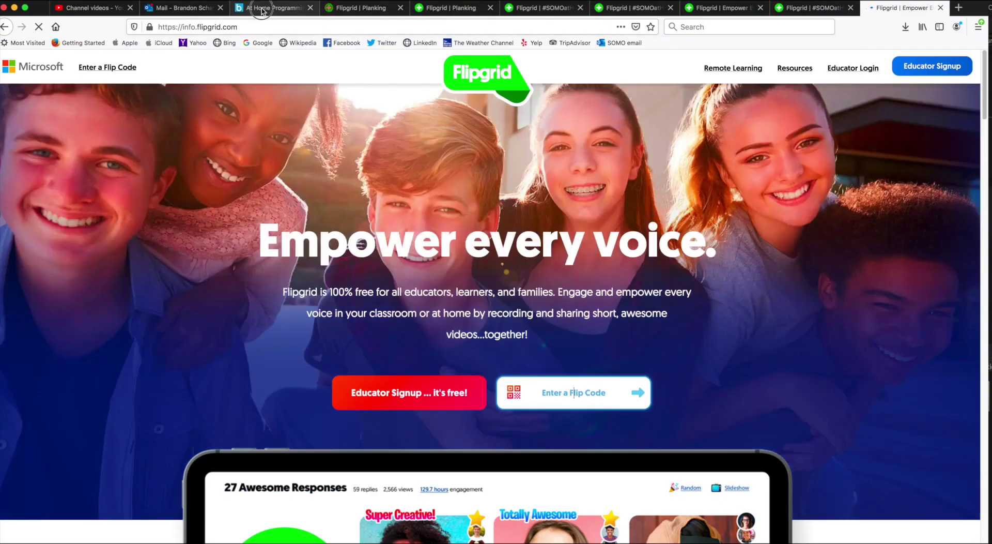
On the somo.org/athome tab, scroll to Flipcodes and open the SOMOcomms grid.
left_click(274, 8)
scroll(166, 406, "down", 10)
scroll(166, 404, "down", 10)
scroll(166, 401, "down", 6)
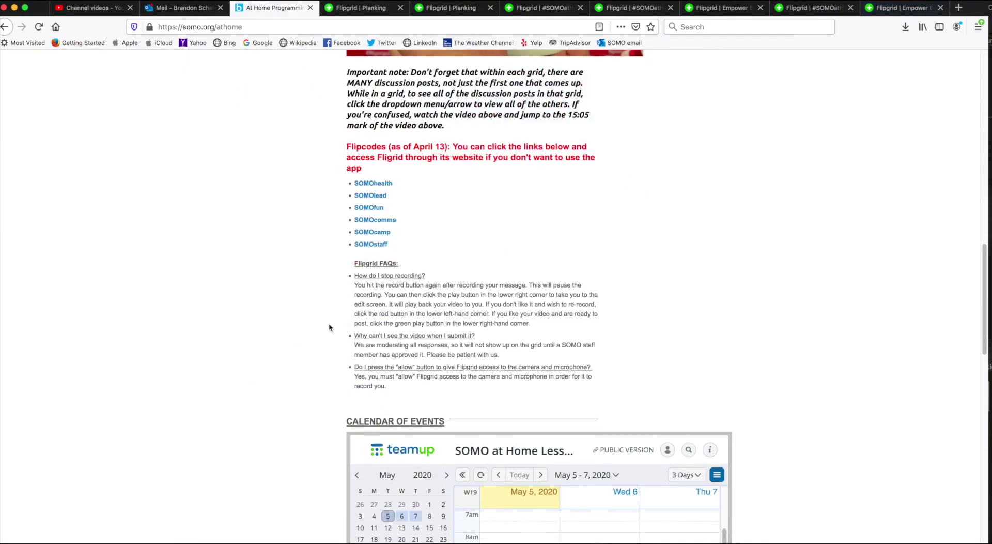
left_click(242, 26)
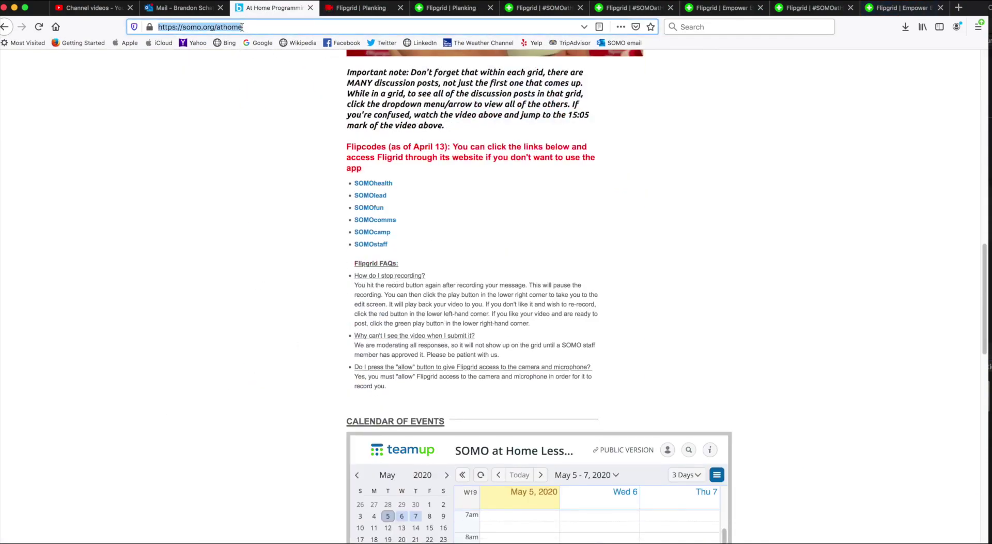
left_click(410, 191)
double_click(372, 186)
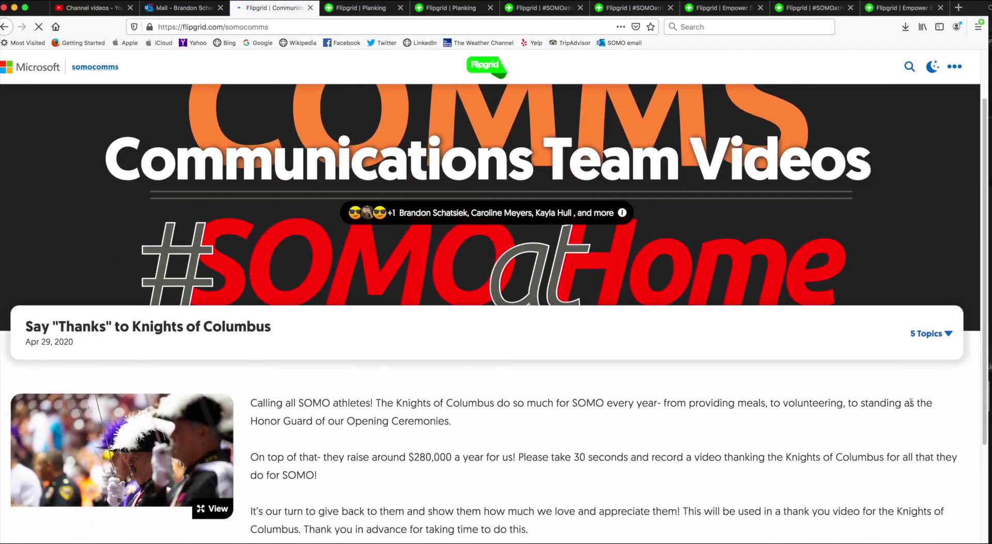
Pick Say "Thanks" to healthcare workers from the 5 Topics dropdown.
left_click(930, 335)
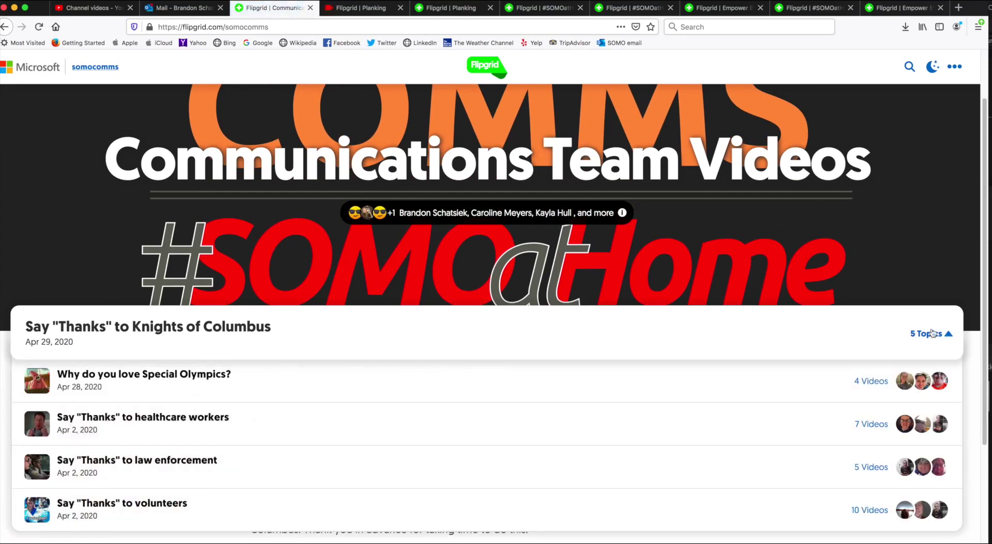
left_click(932, 333)
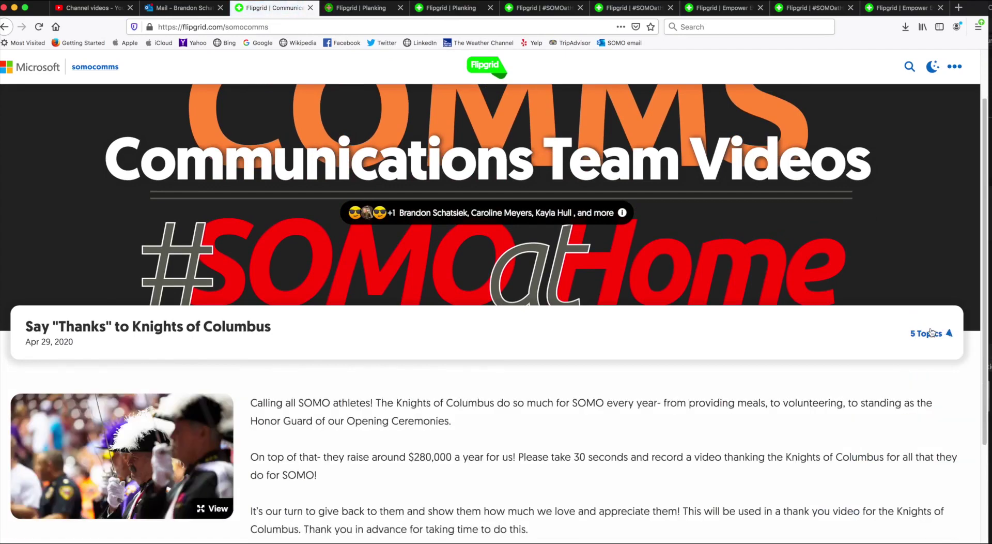
left_click(930, 332)
left_click(145, 423)
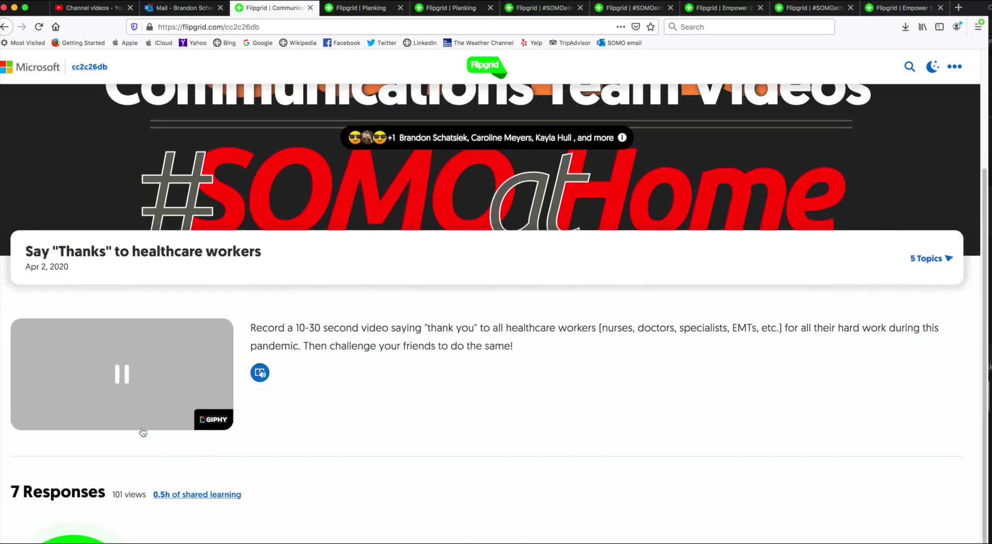
Scroll through the topic's description and its seven responses.
scroll(452, 449, "down", 5)
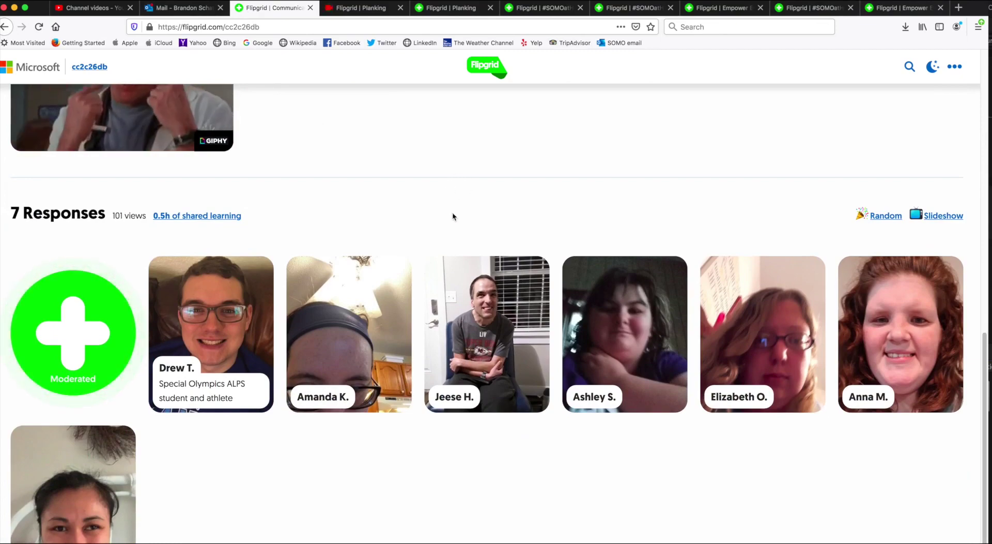
scroll(454, 234, "up", 1)
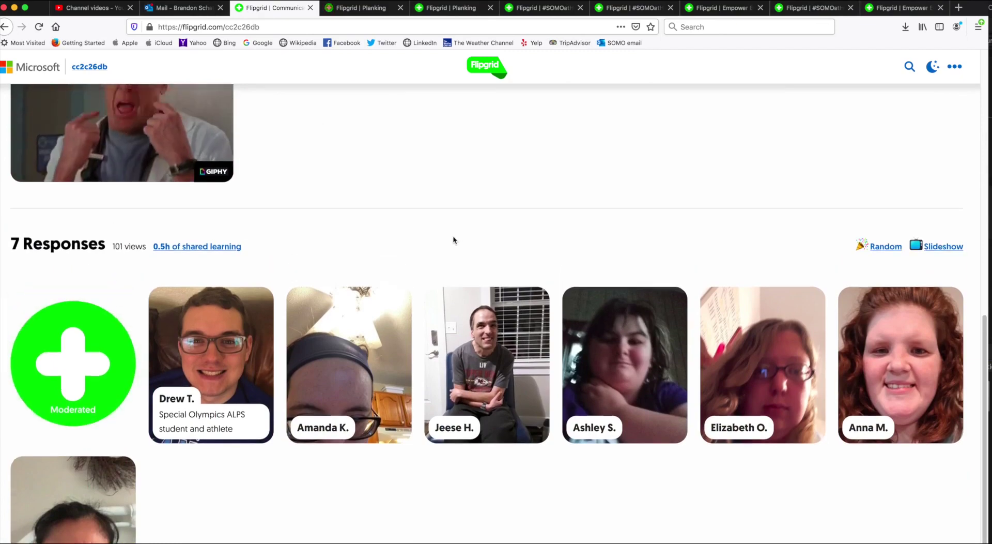
scroll(460, 240, "up", 9)
scroll(468, 249, "up", 5)
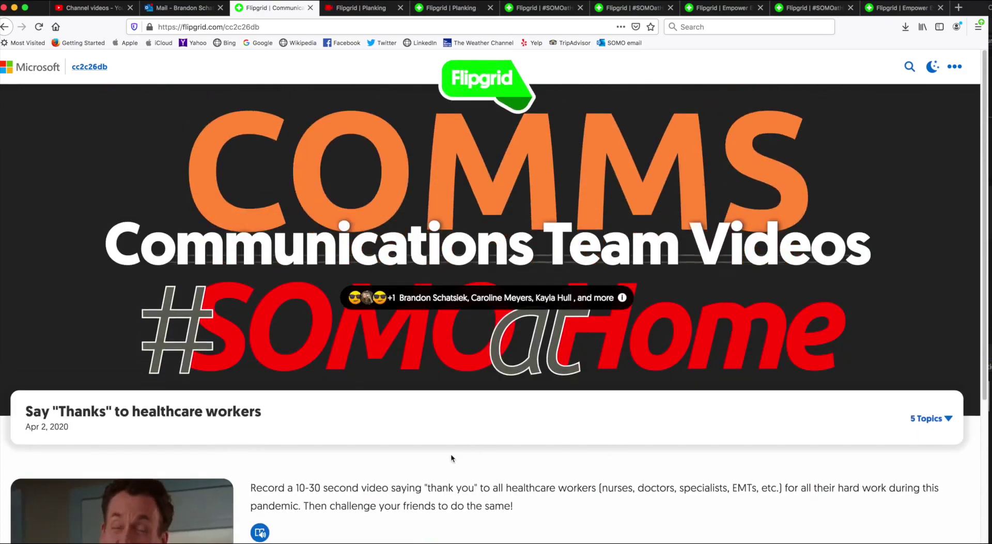
scroll(449, 462, "down", 15)
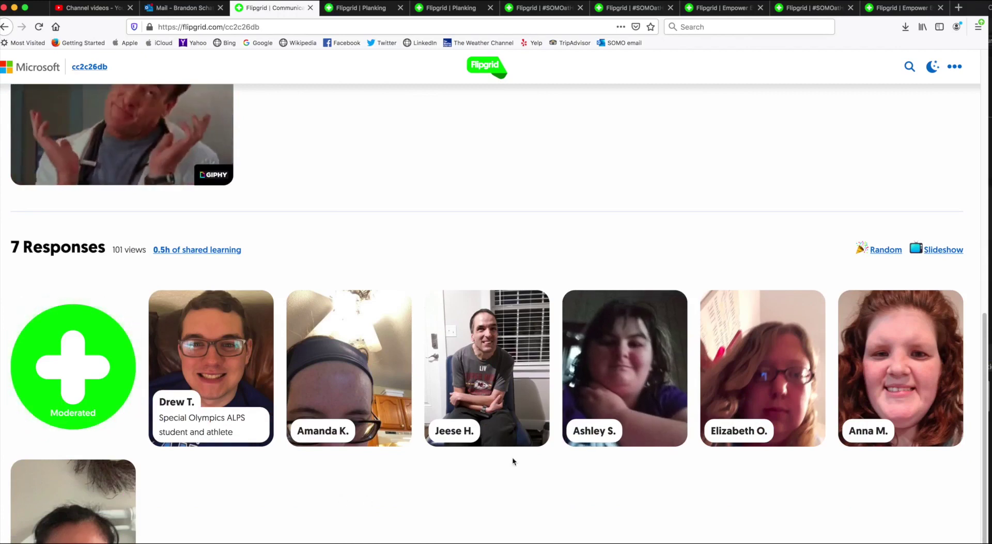
scroll(408, 516, "down", 2)
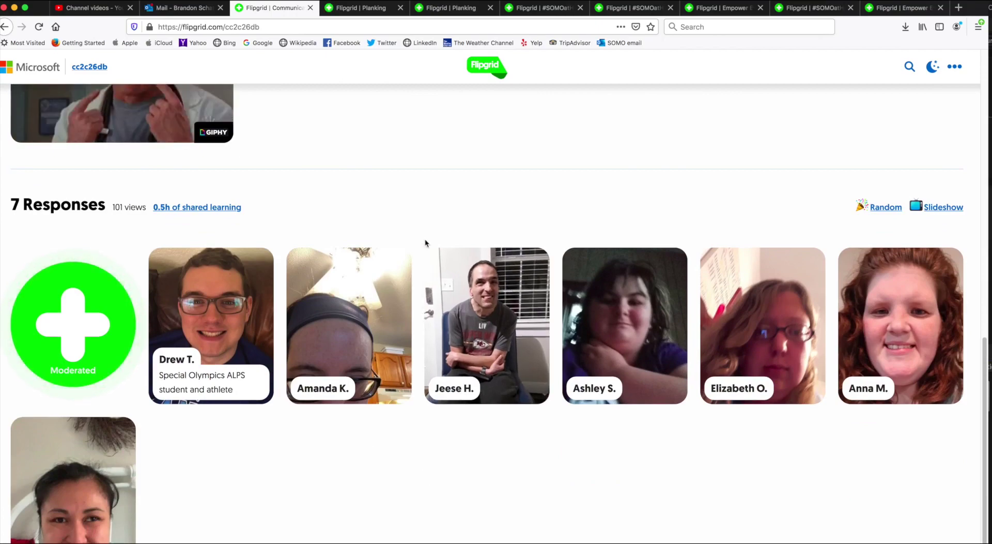
scroll(547, 274, "up", 8)
scroll(547, 278, "up", 4)
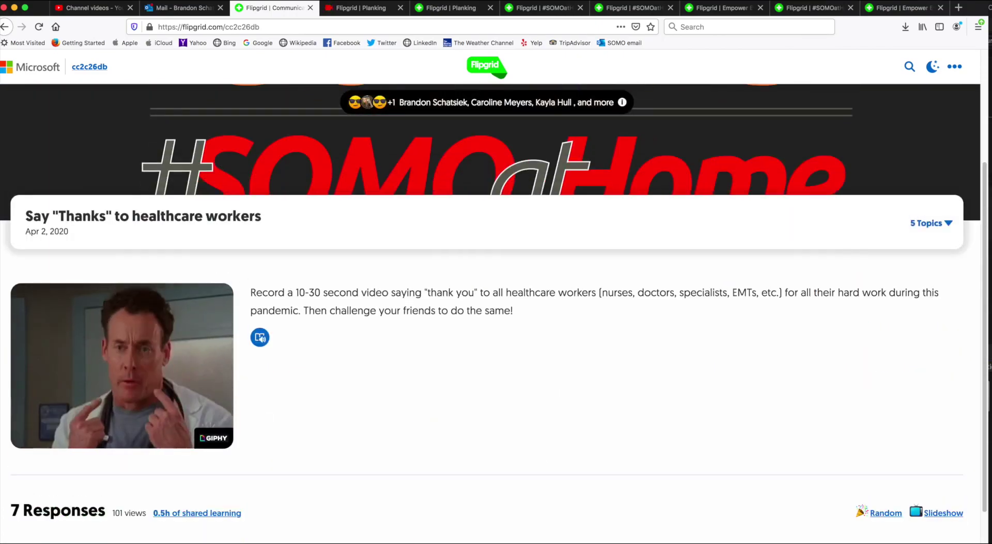